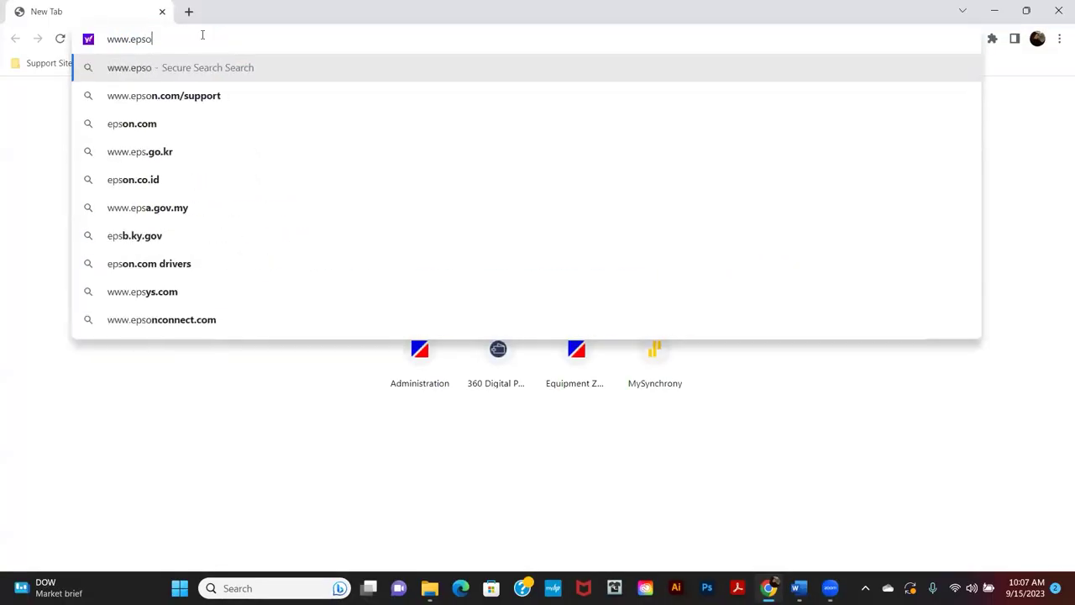
Step: Go to epson.com and open the SureColor F2270 Standard Edition support page
type("n.com")
key("Return")
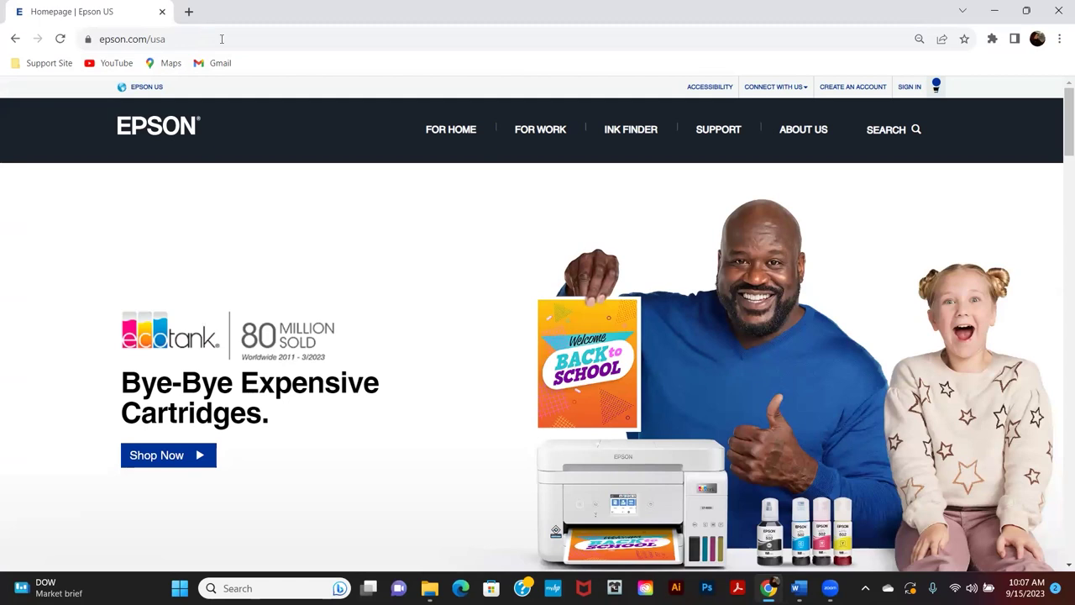
left_click(935, 143)
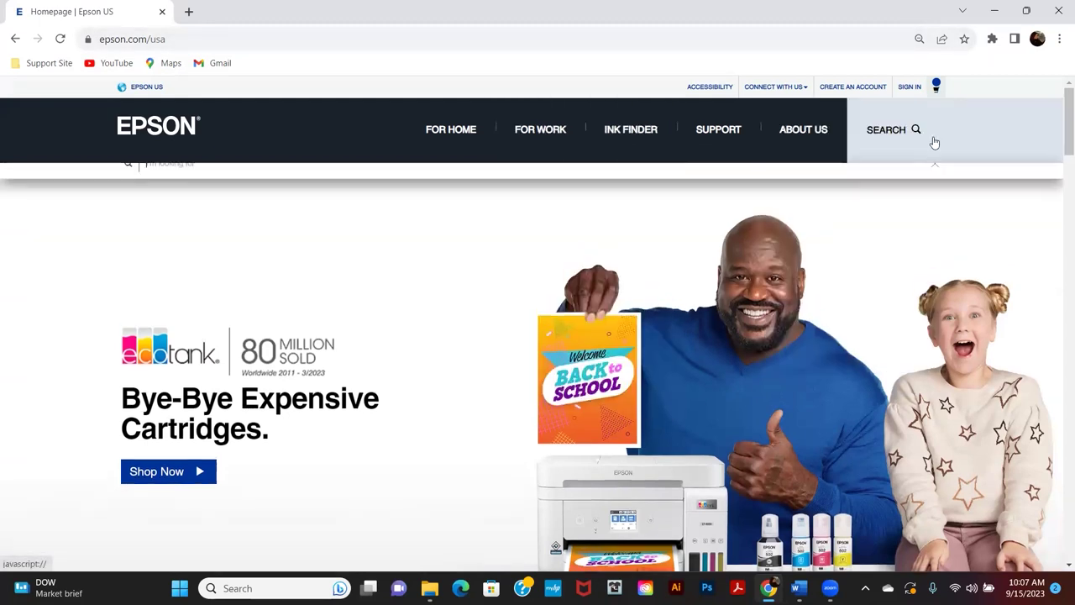
type("e22")
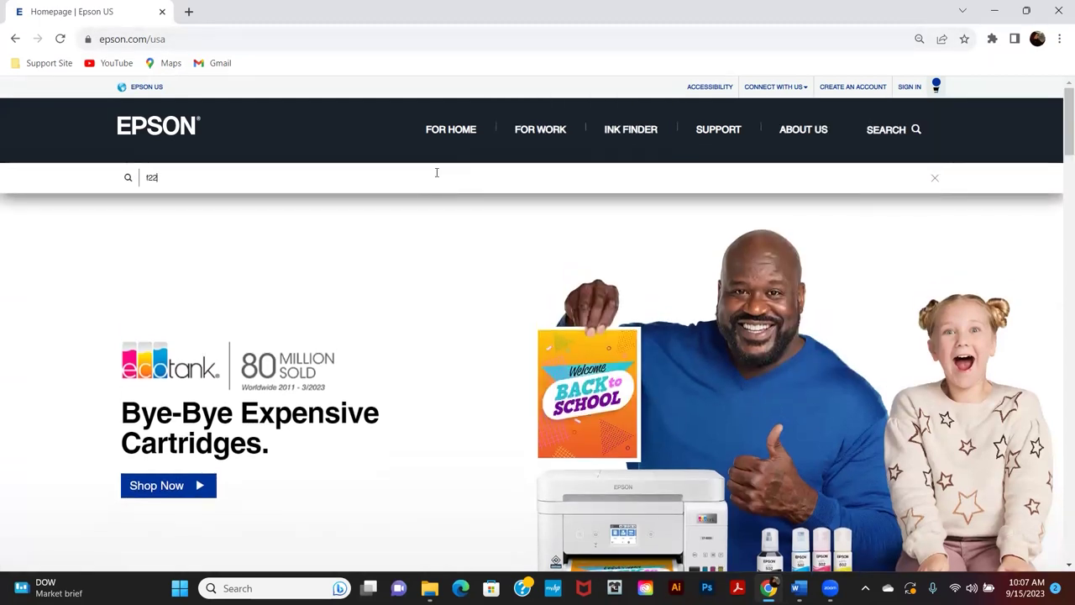
type("70")
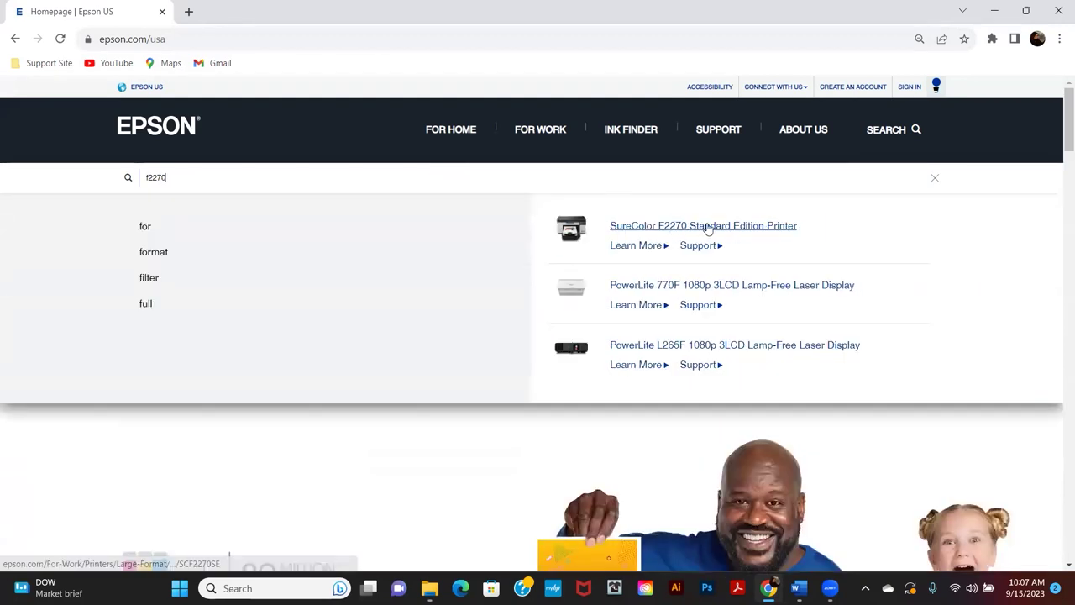
left_click(691, 250)
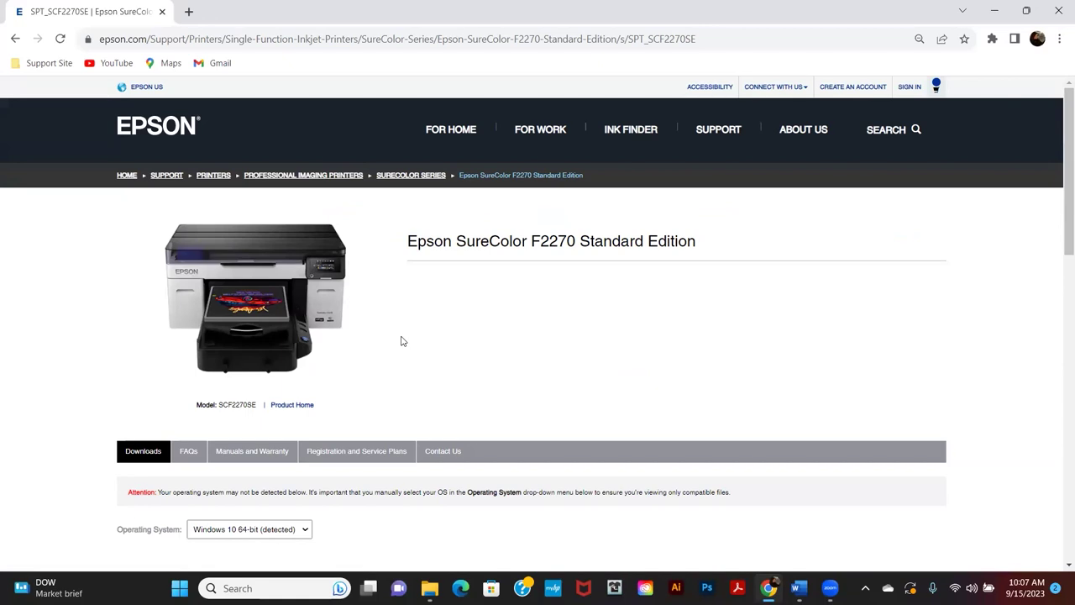
Step: Download the F2270 Combo Package, Garment Creator2, Edge Dashboard and firmware installers
scroll(400, 339, "down", 3)
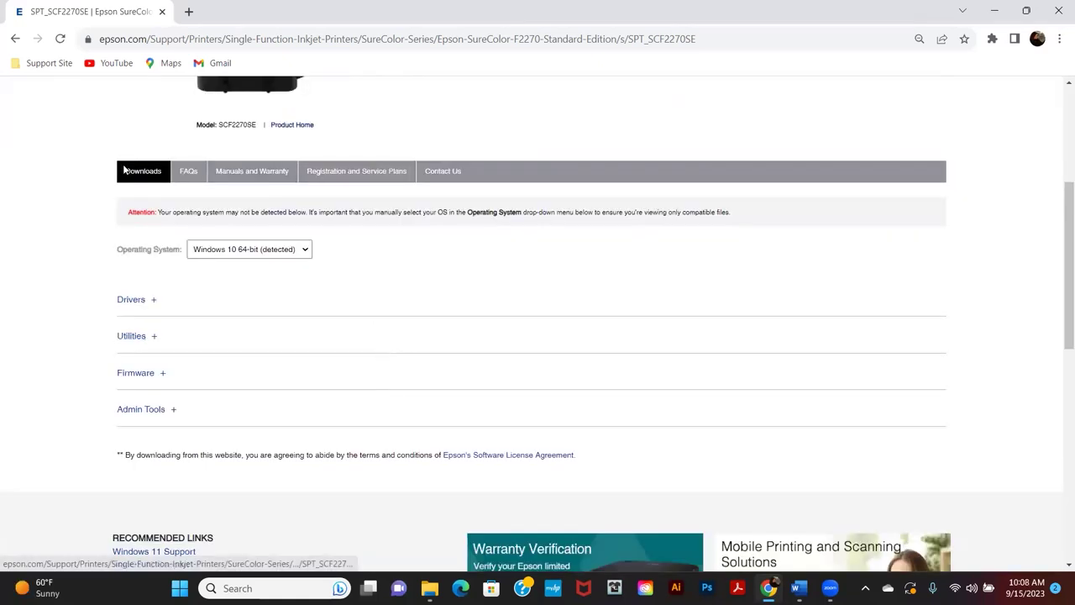
scroll(151, 237, "down", 2)
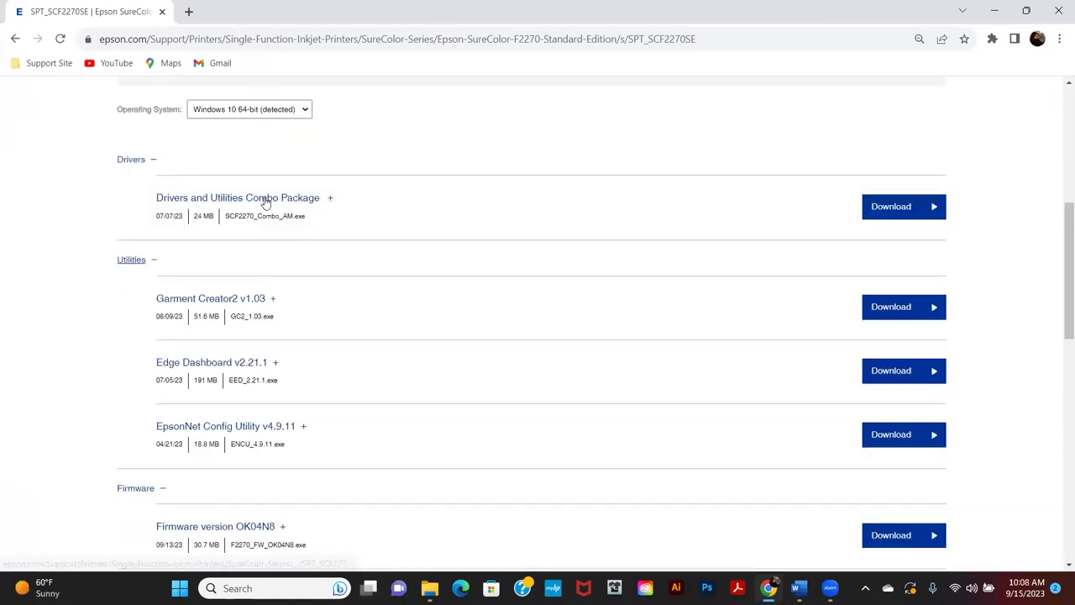
left_click(938, 207)
scroll(897, 234, "down", 1)
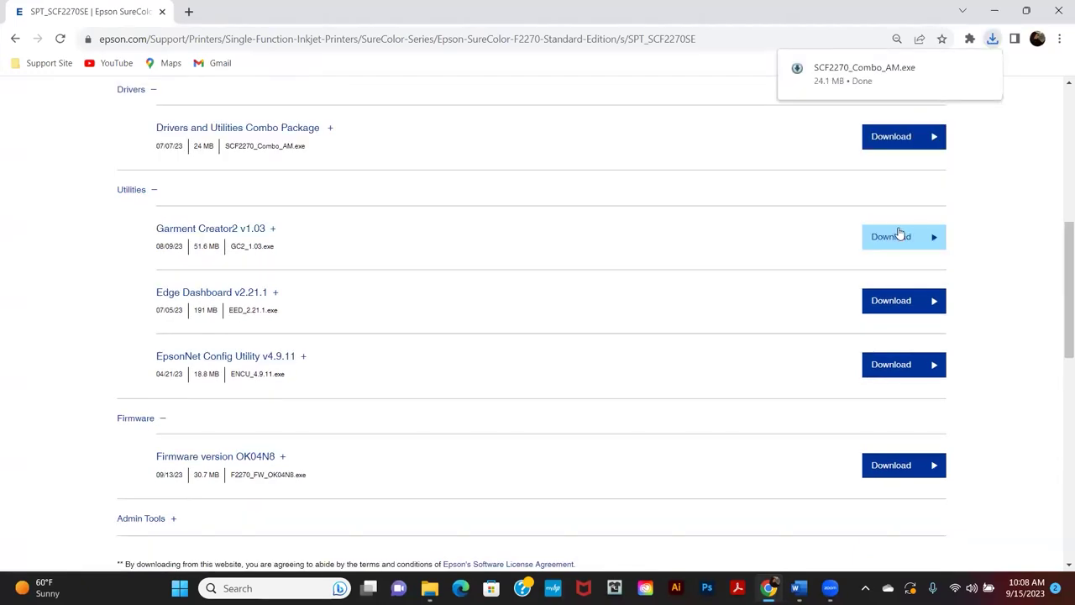
left_click(901, 233)
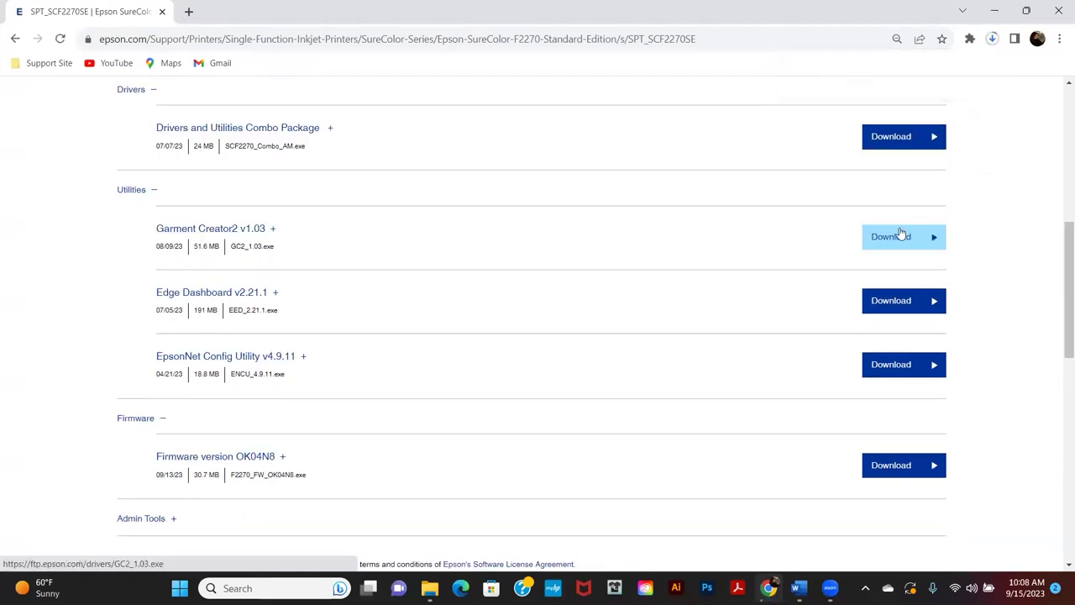
left_click(913, 317)
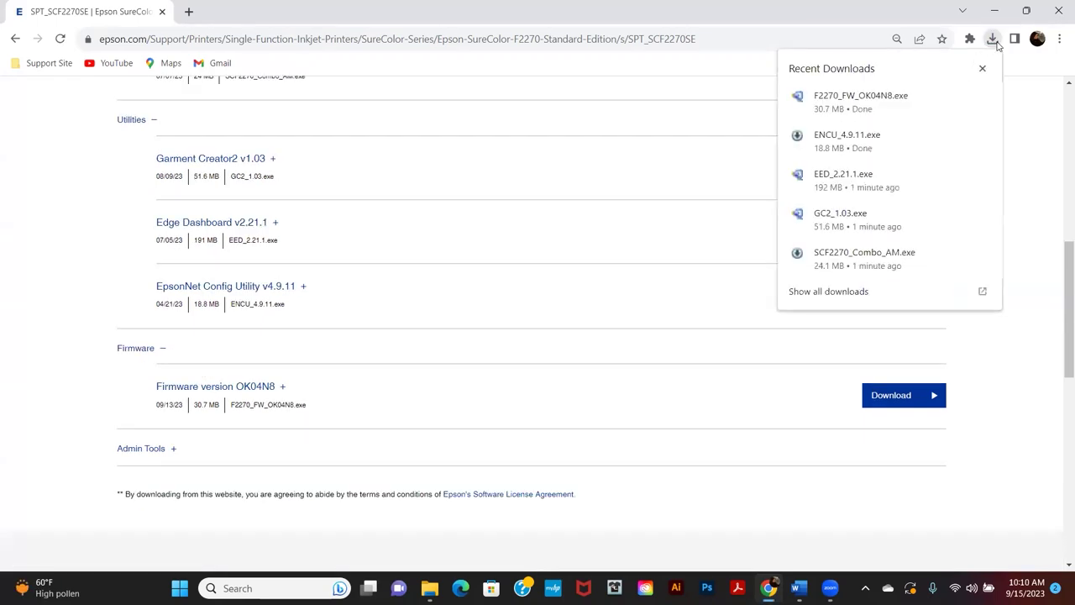
left_click(997, 44)
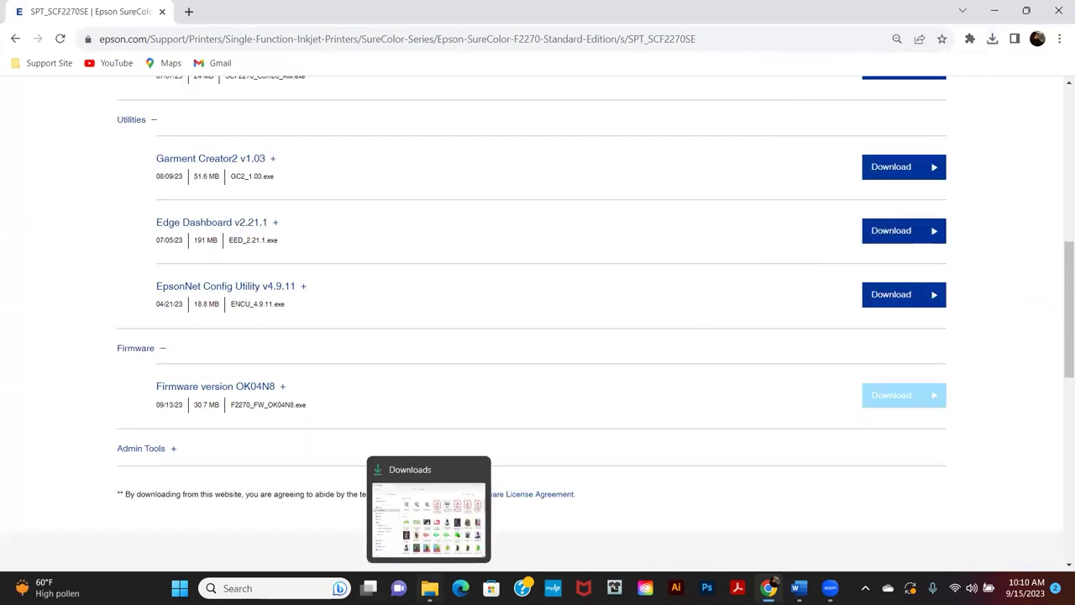
Step: Run SCF2270_Combo_AM from the Downloads folder as administrator
left_click(429, 588)
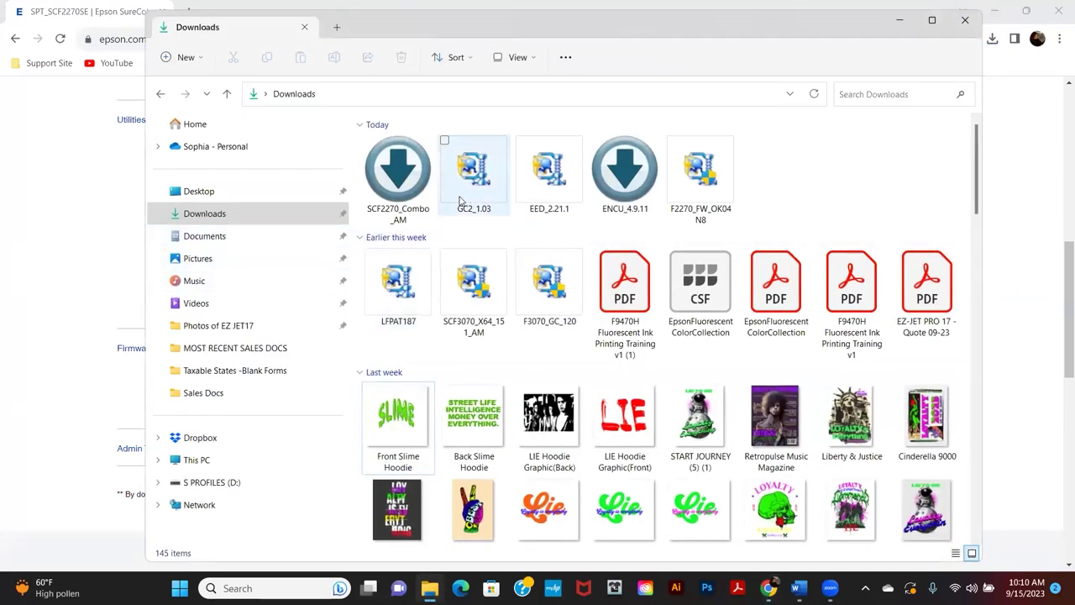
right_click(416, 178)
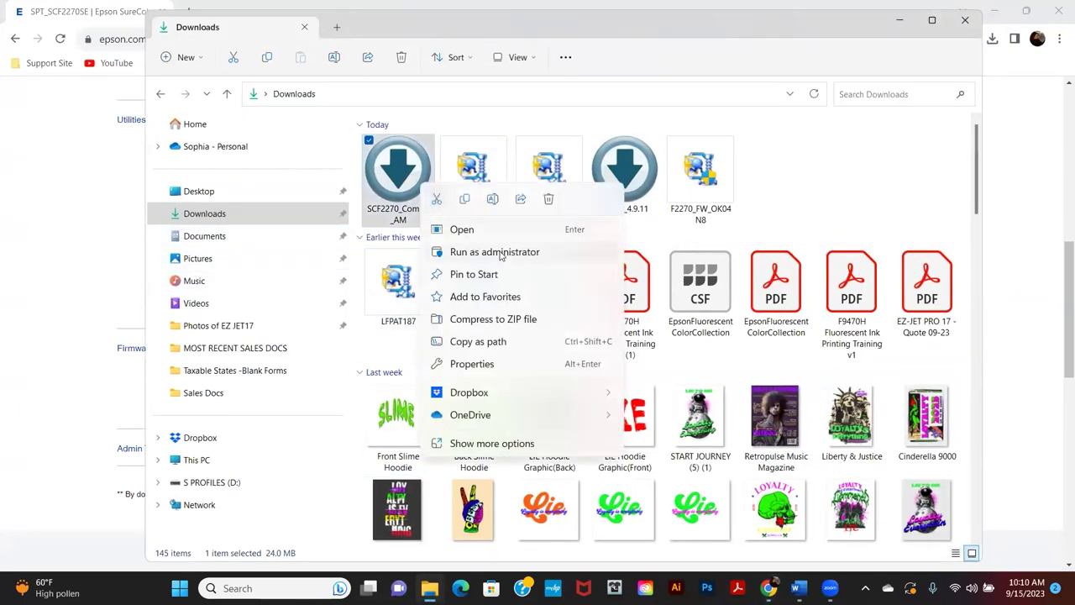
left_click(495, 252)
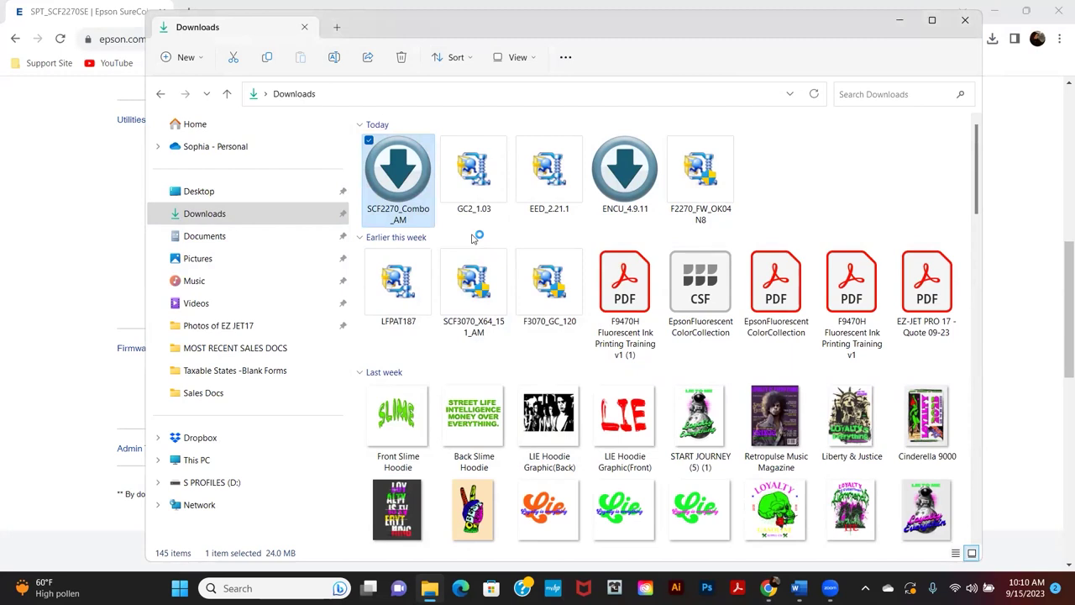
Step: Install Garment Creator 2 with default shortcut options, launch it, and pin it to the taskbar
left_click(611, 403)
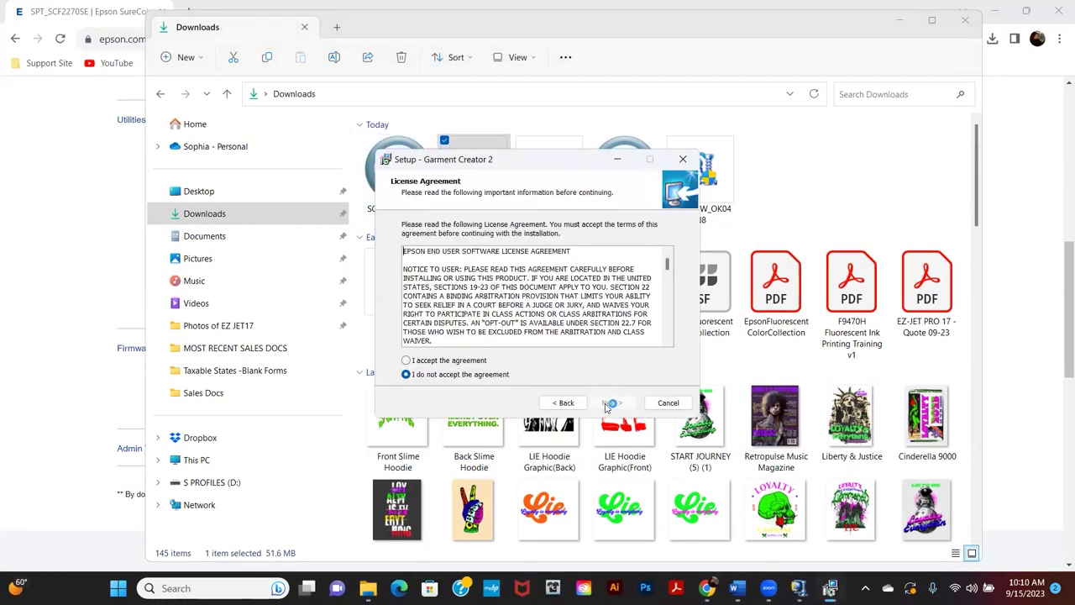
left_click(618, 403)
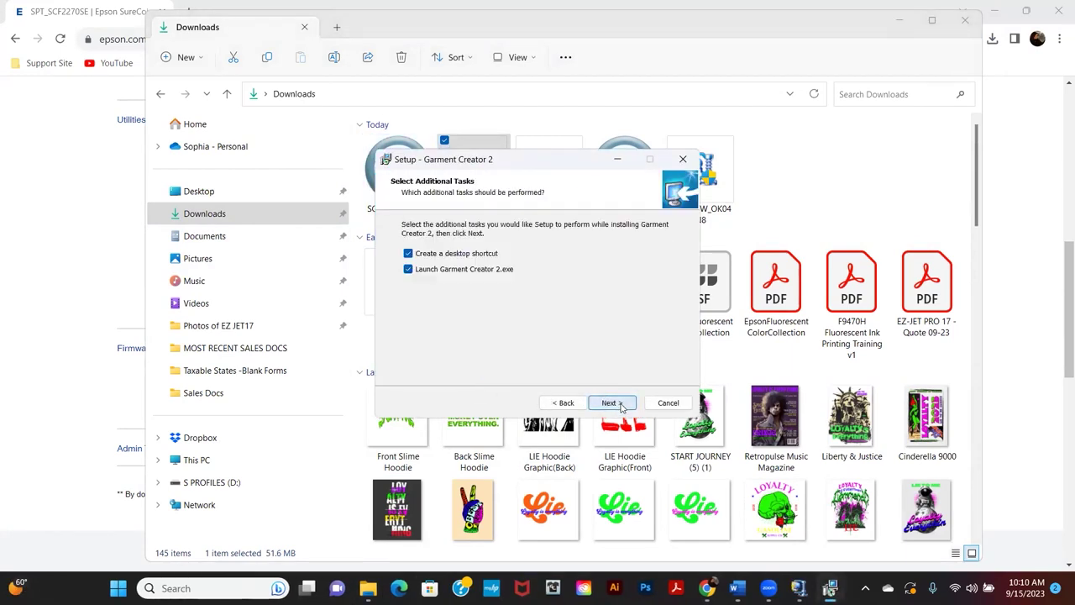
left_click(612, 403)
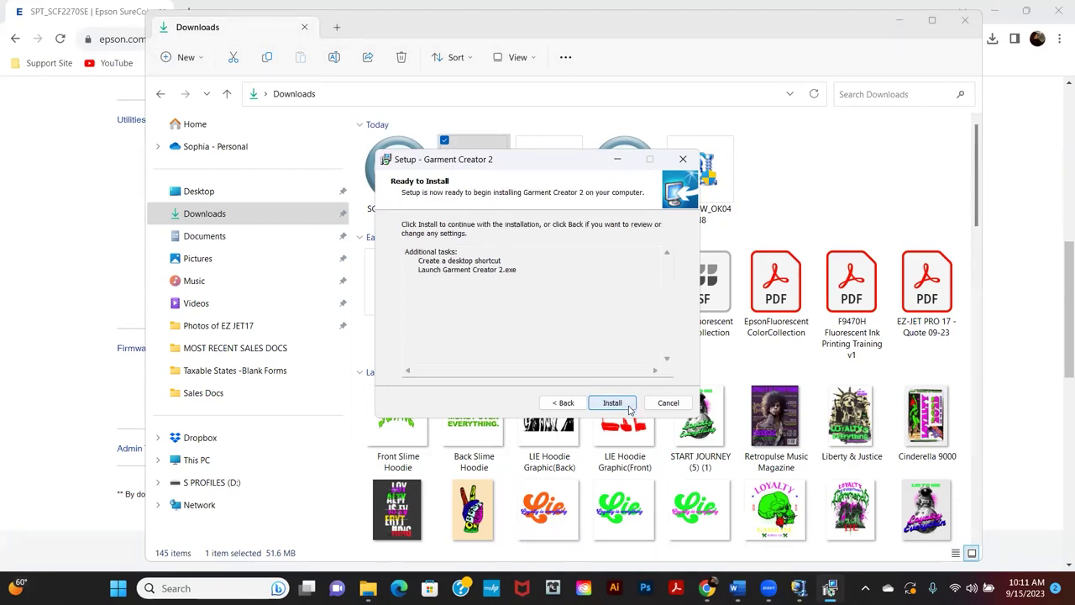
left_click(628, 405)
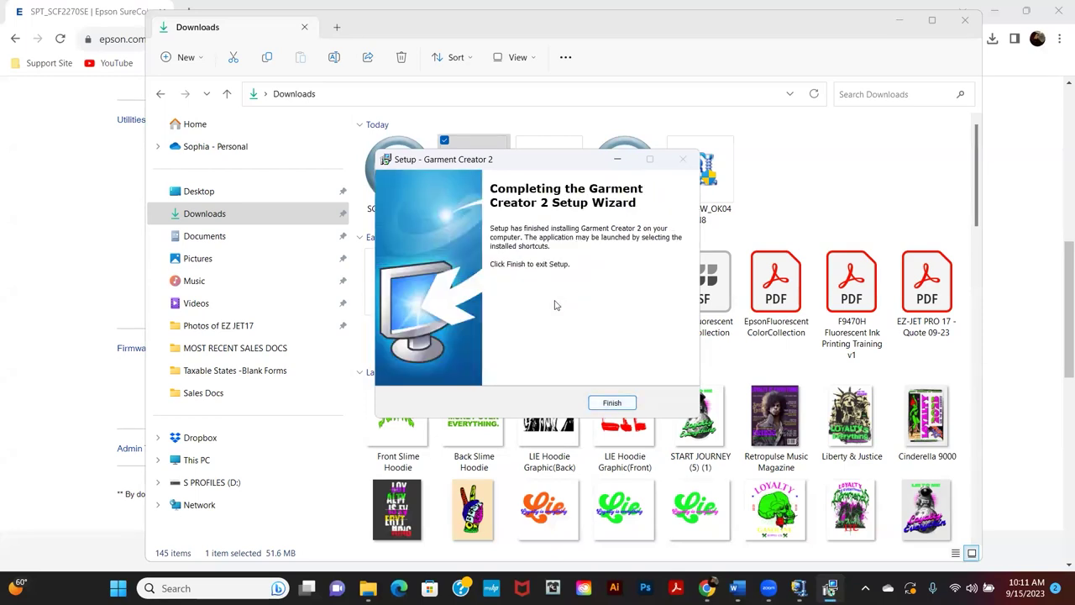
left_click(613, 404)
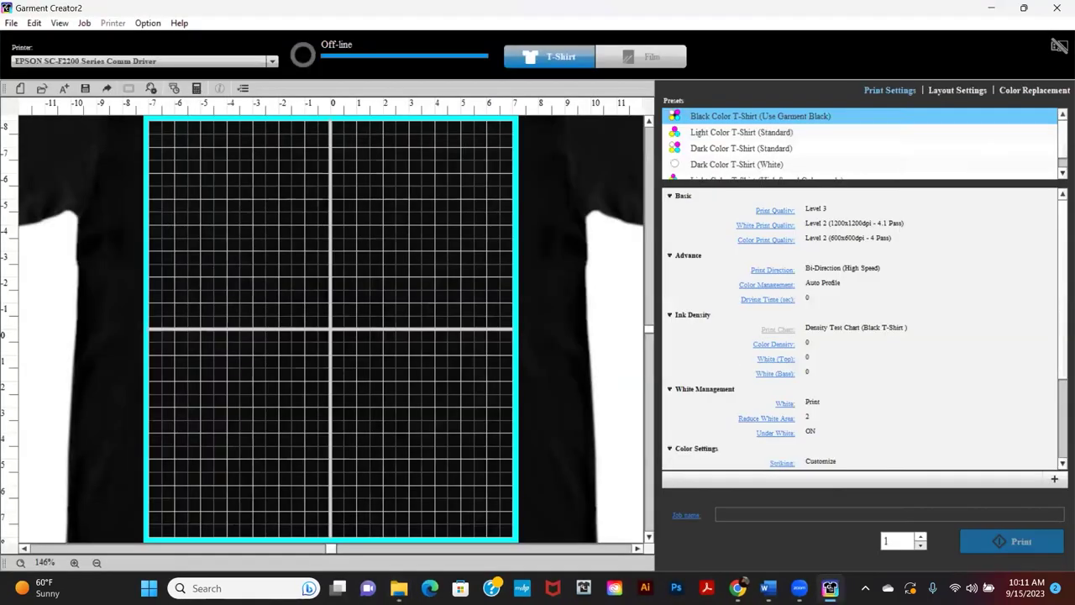
right_click(830, 588)
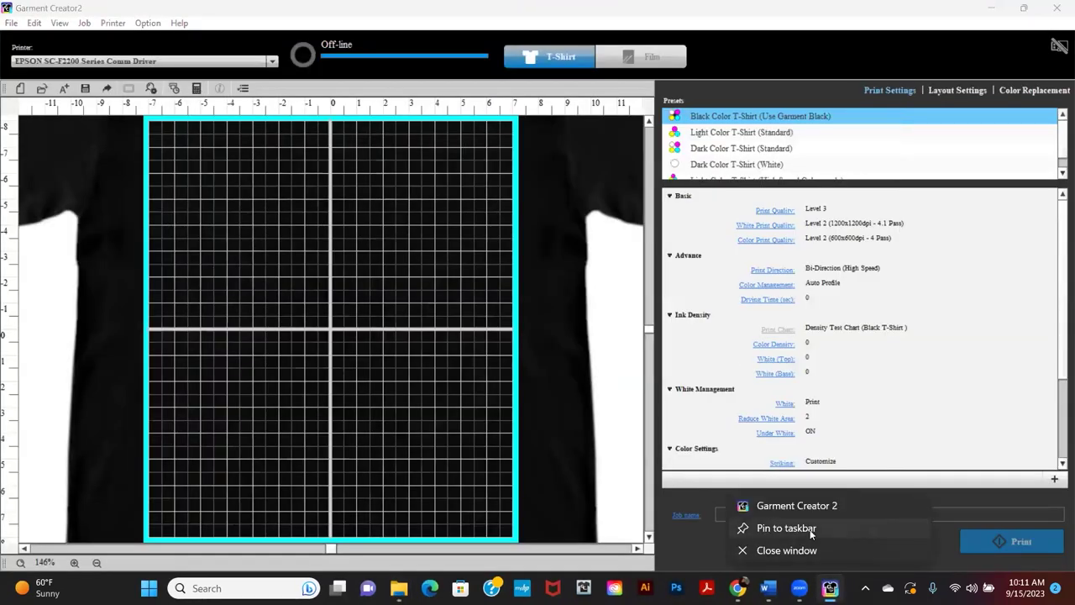
left_click(811, 531)
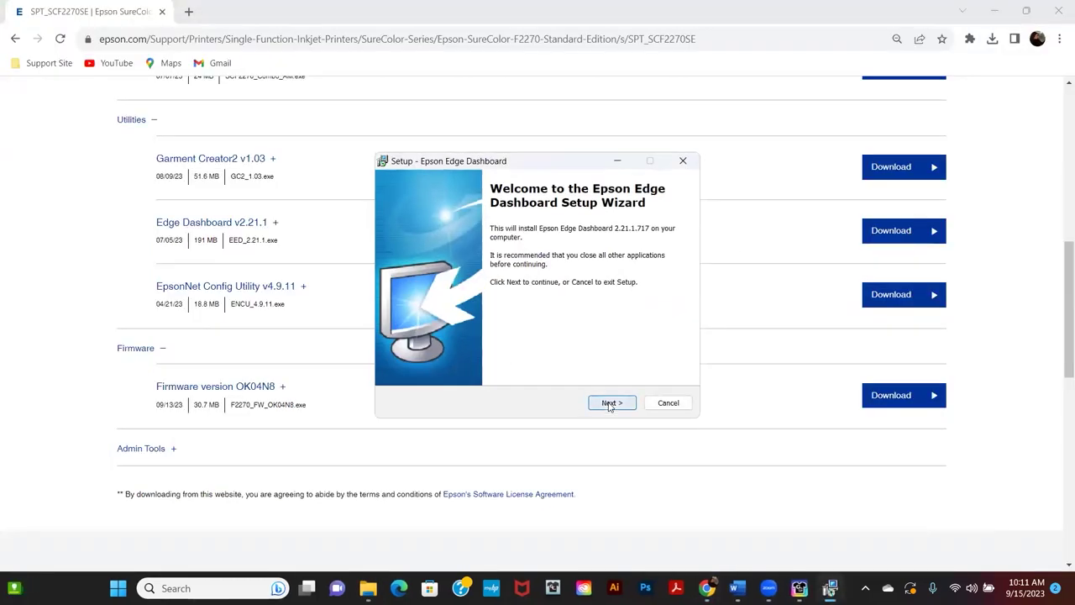
Step: Accept the licence and install Epson Edge Dashboard 2.21.1, then close the finished wizard
left_click(610, 404)
left_click(406, 361)
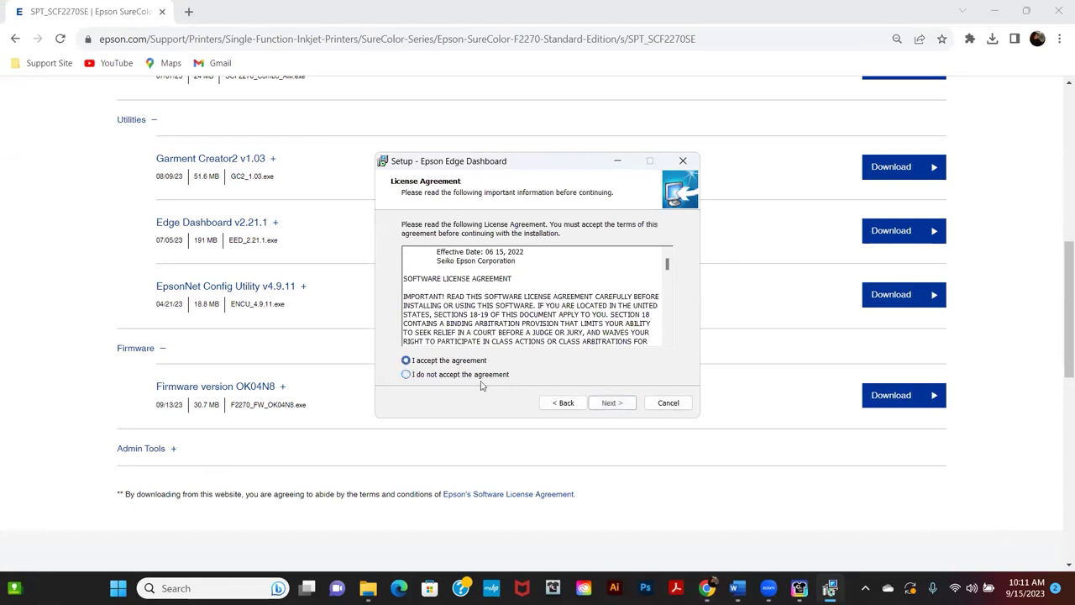
left_click(611, 404)
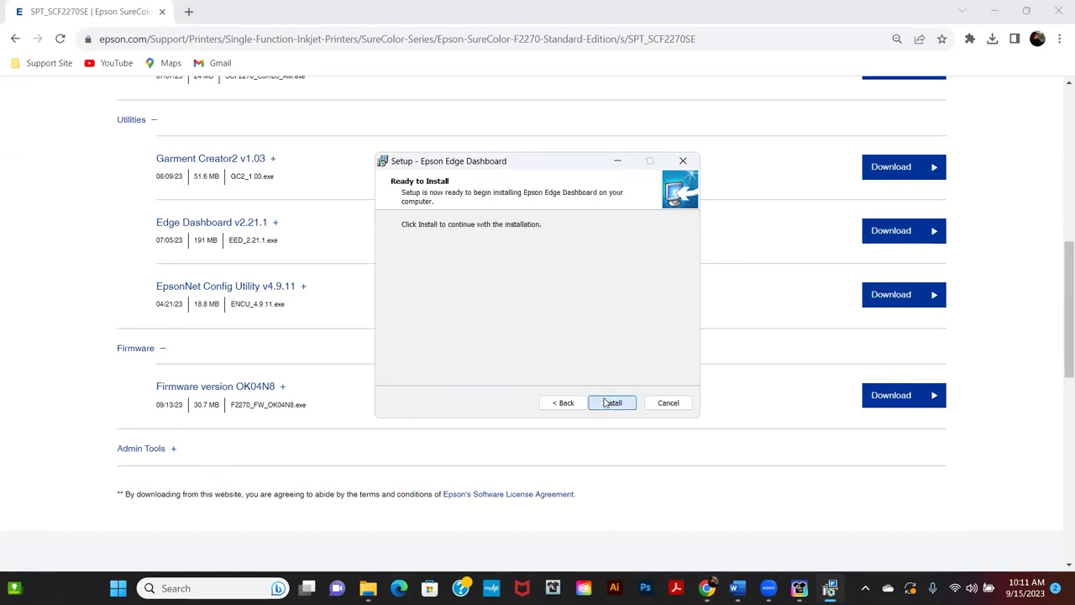
left_click(606, 403)
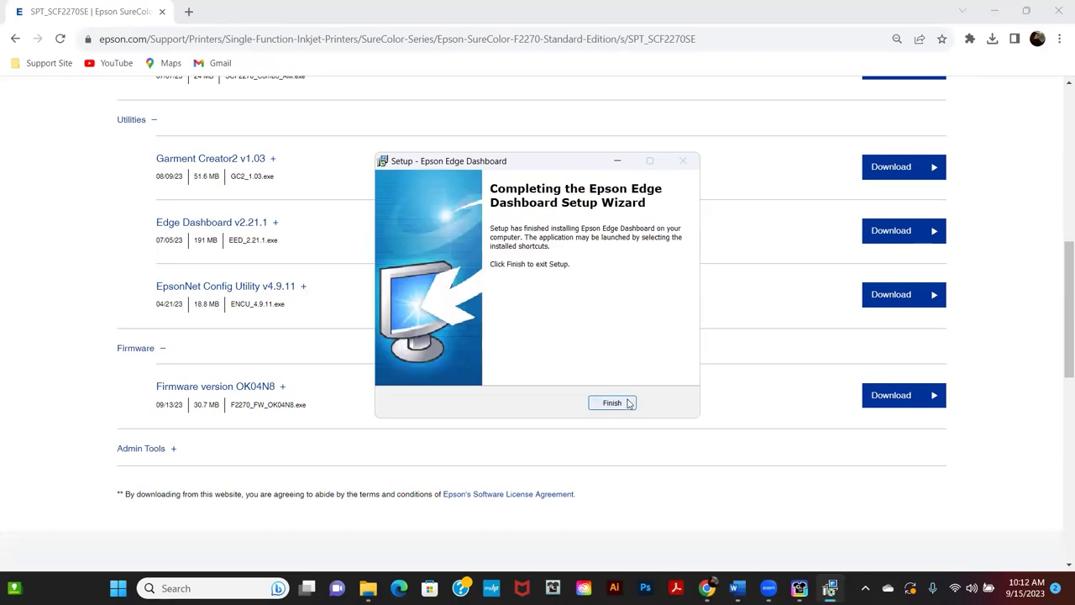
left_click(627, 403)
left_click(252, 587)
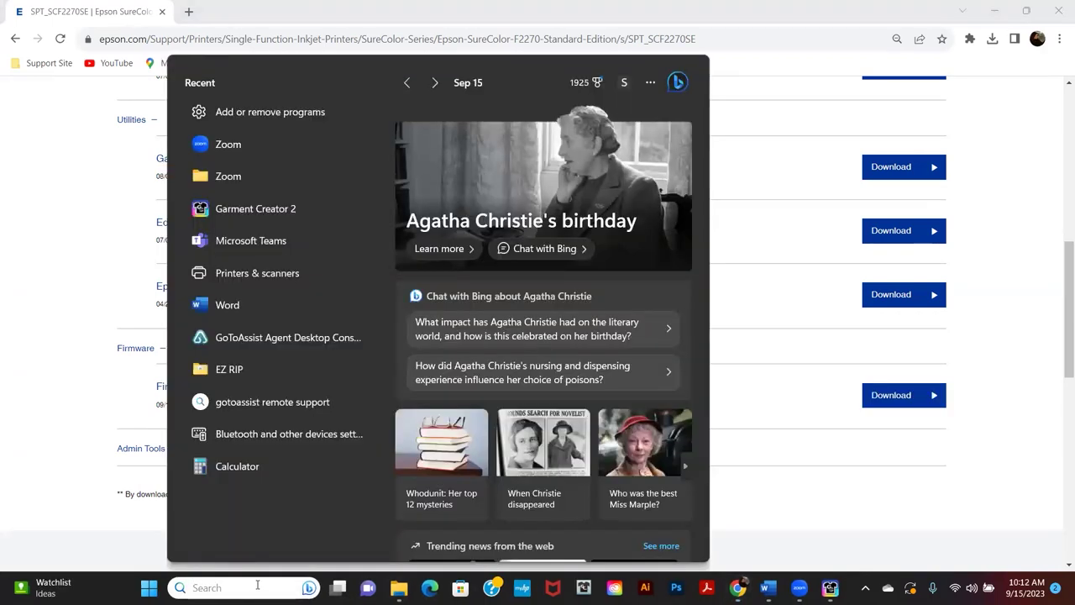
Step: Check the EPSON SC-F2200 Series Comm Driver printer properties, confirming it uses port USB001
type("print")
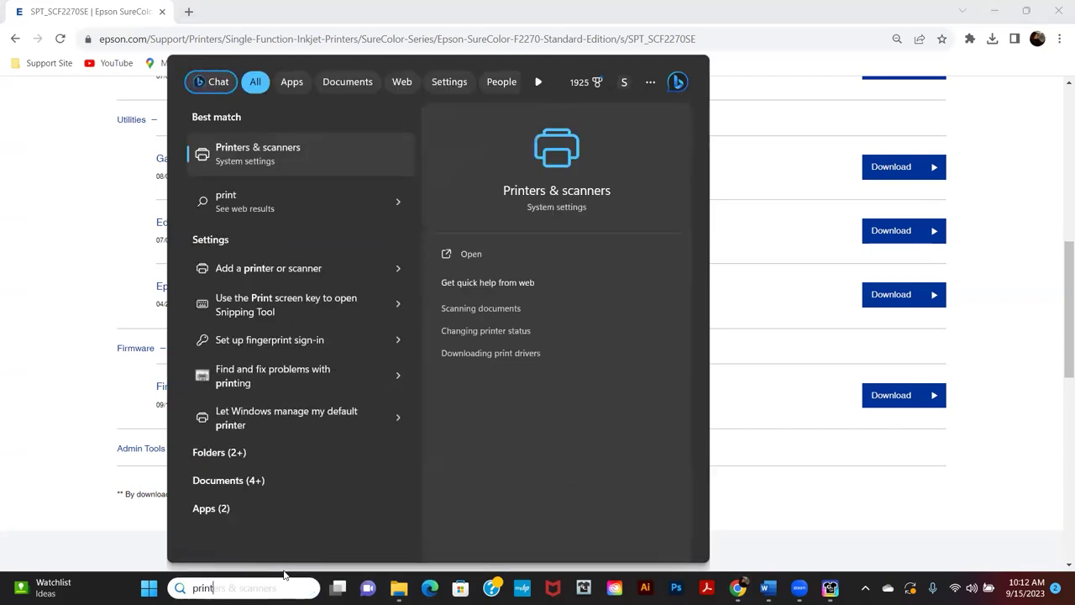
left_click(284, 156)
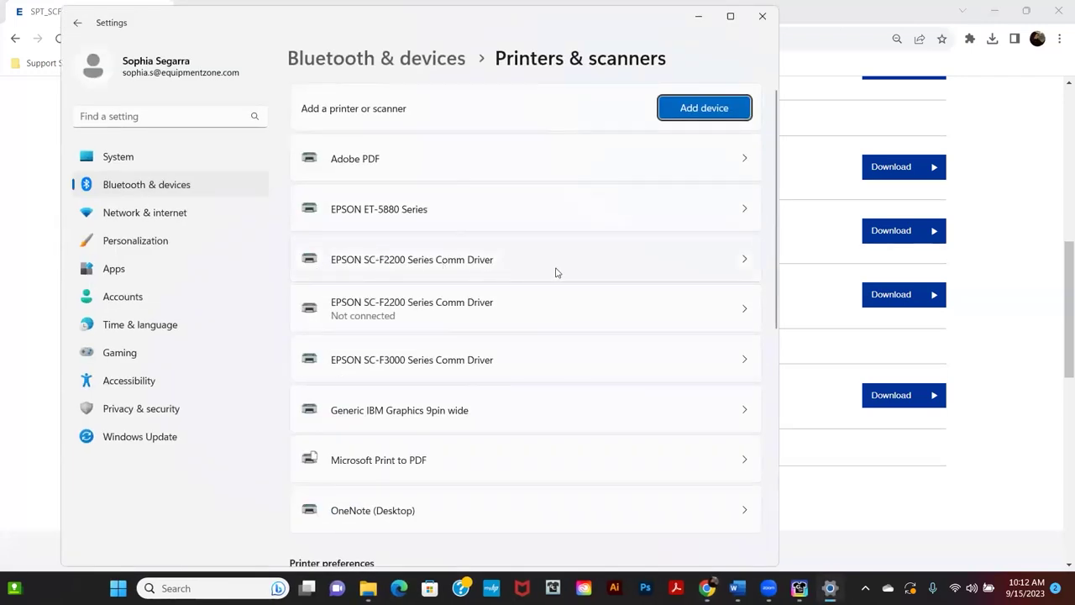
left_click(490, 249)
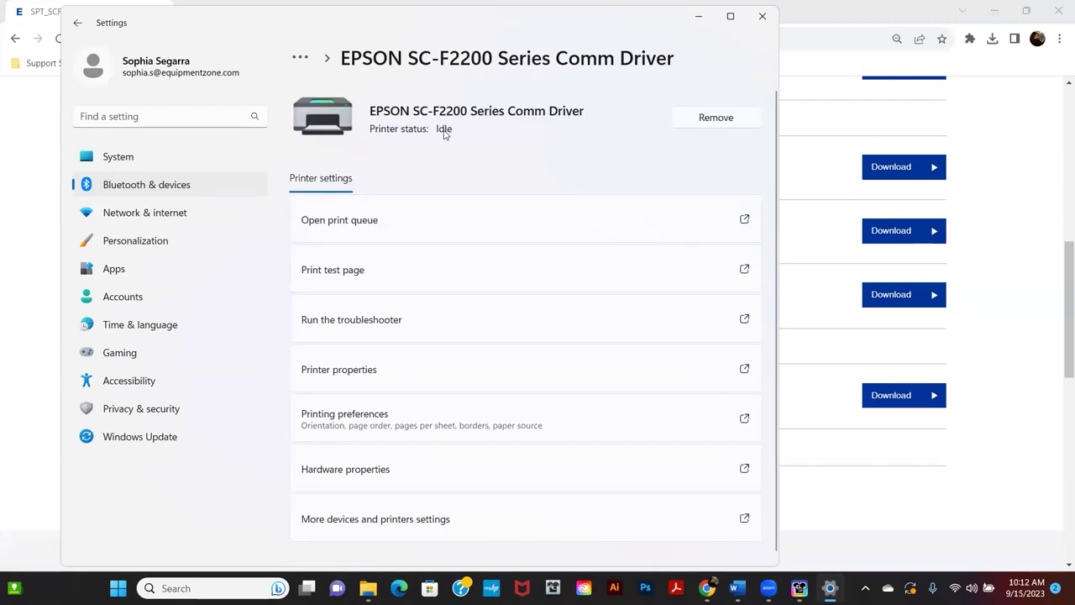
left_click(381, 371)
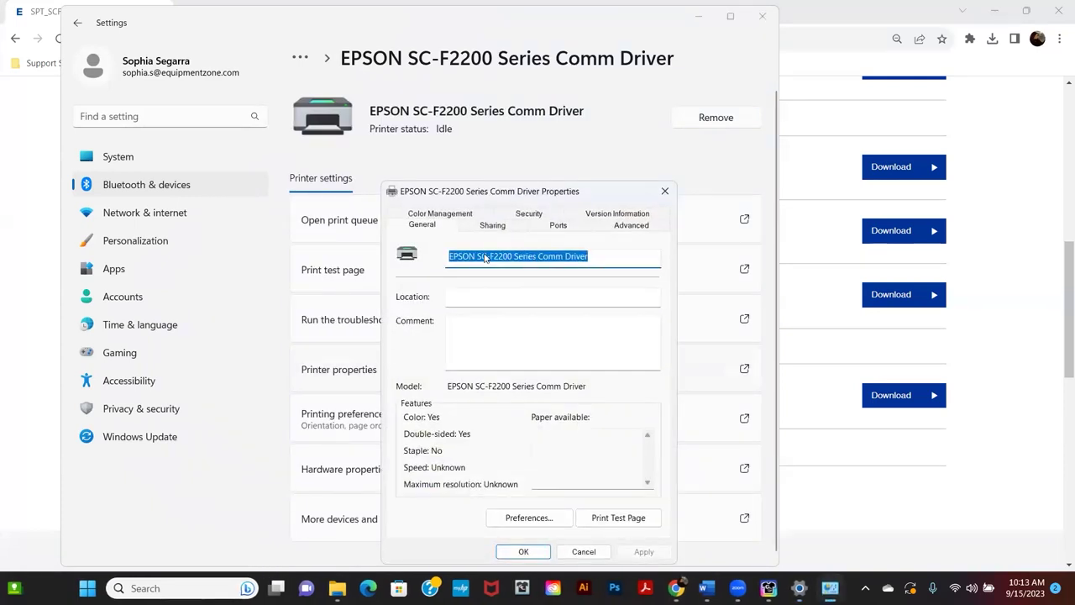
left_click_drag(510, 190, 517, 101)
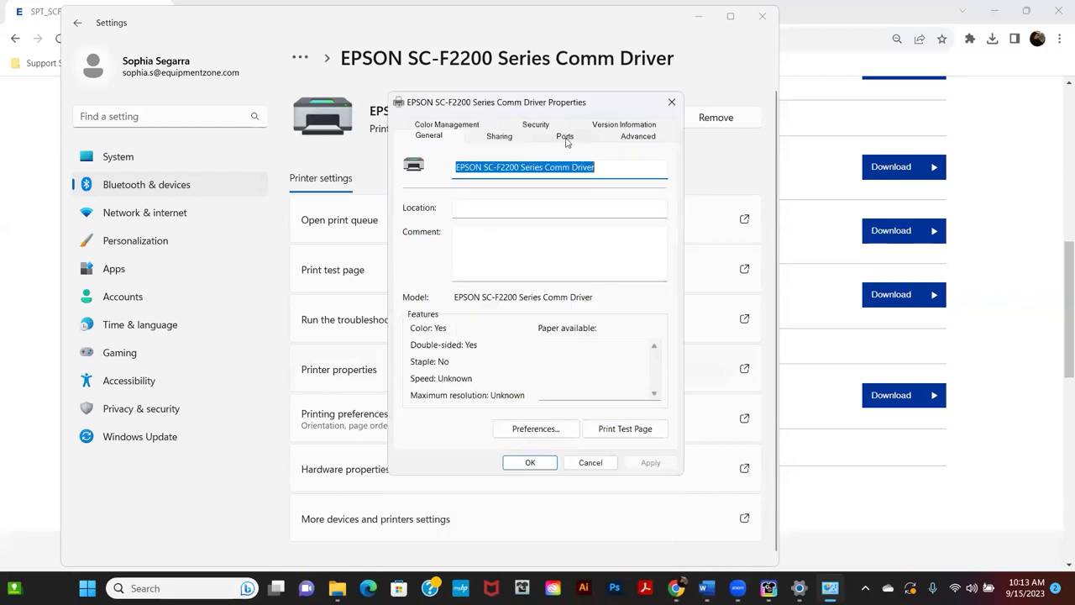
left_click(564, 137)
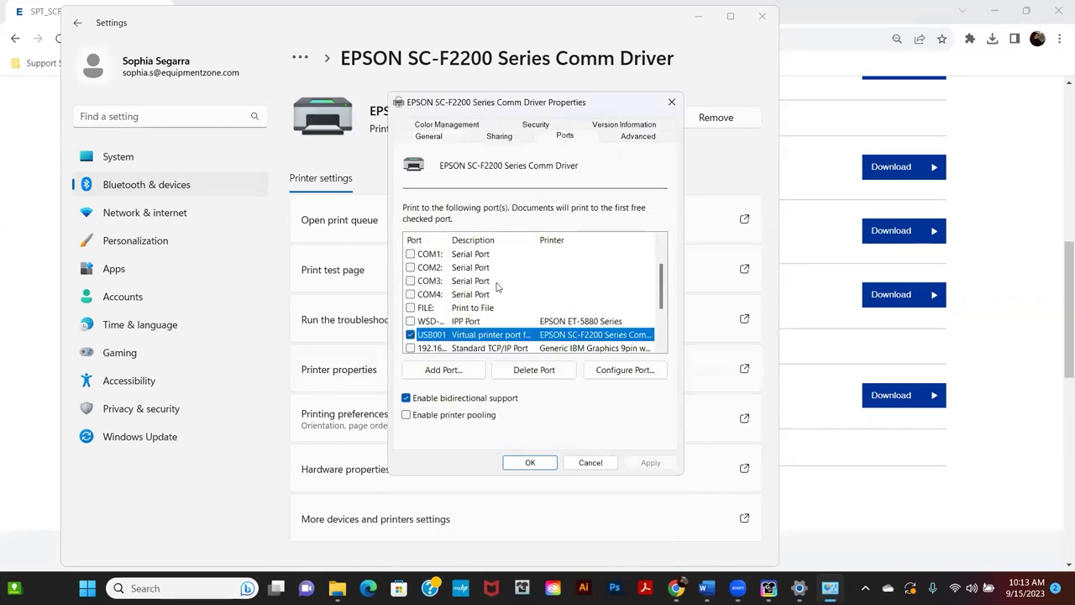
scroll(468, 328, "down", 1)
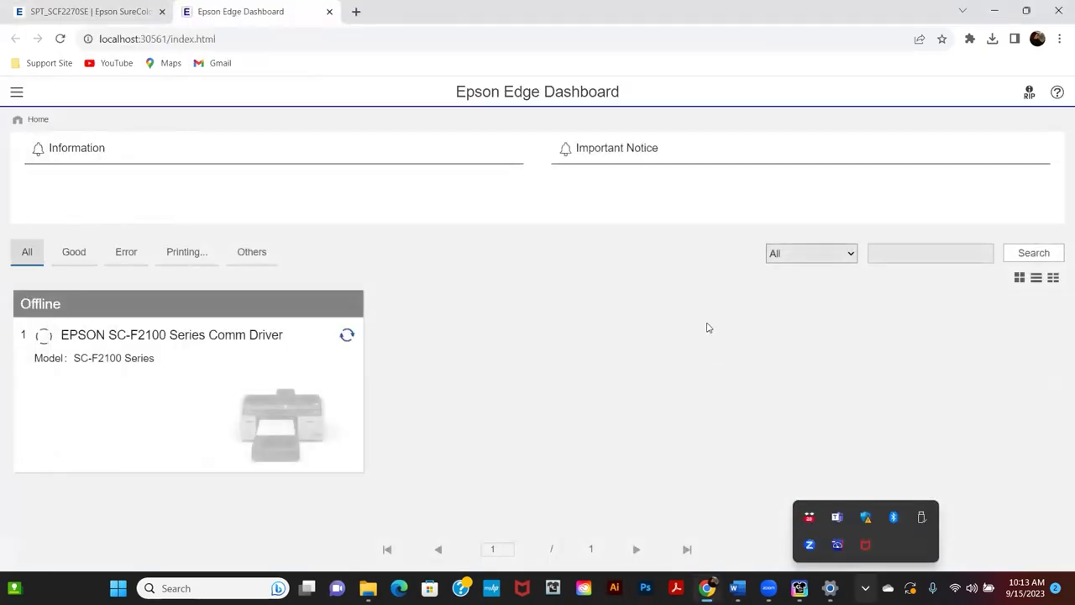
Step: Start an Add Search from Edge Dashboard's Printer Registration page
left_click(706, 324)
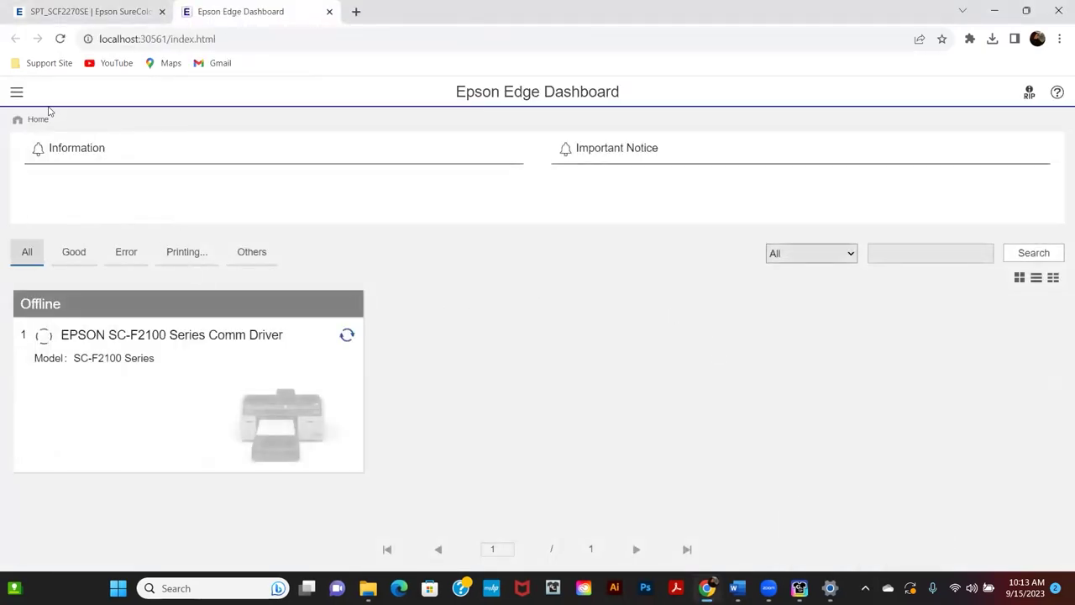
left_click(17, 93)
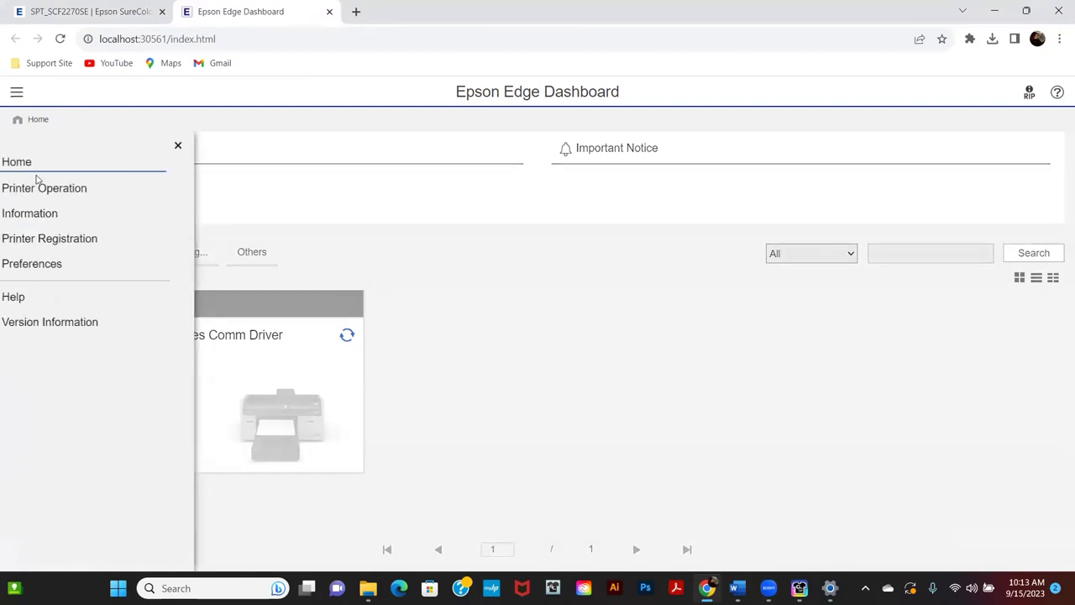
left_click(55, 242)
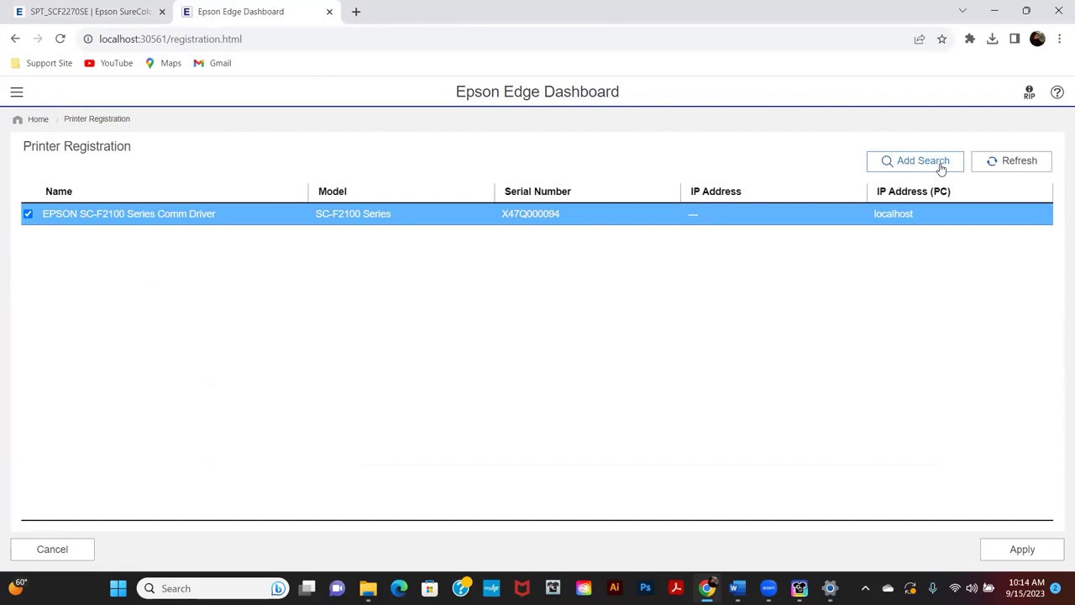
left_click(940, 162)
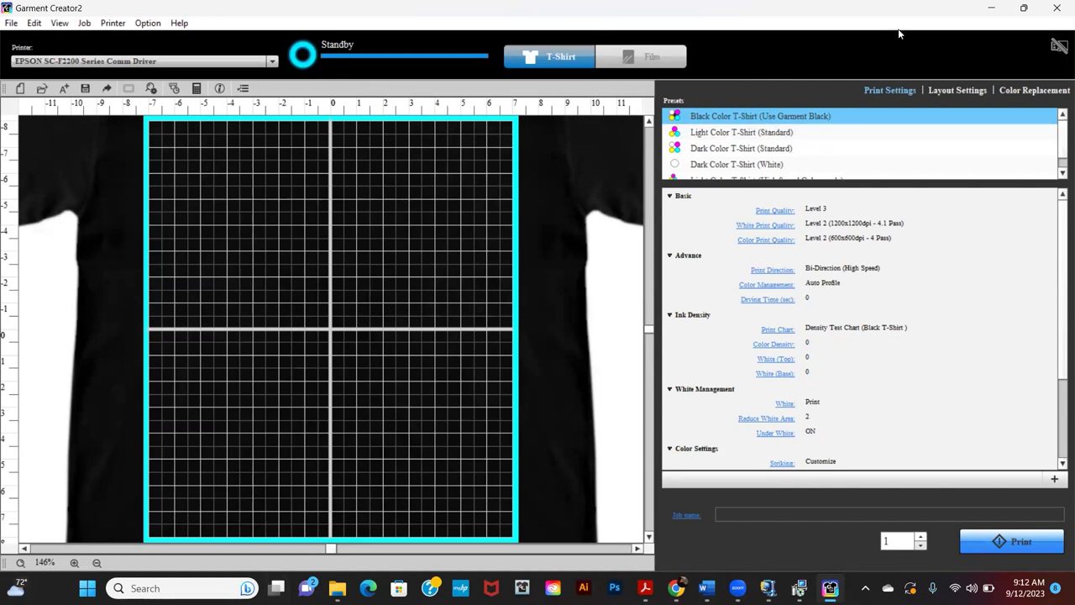
Step: Select EPSON SC-F2200 Series Comm Driver as the output printer
left_click(50, 62)
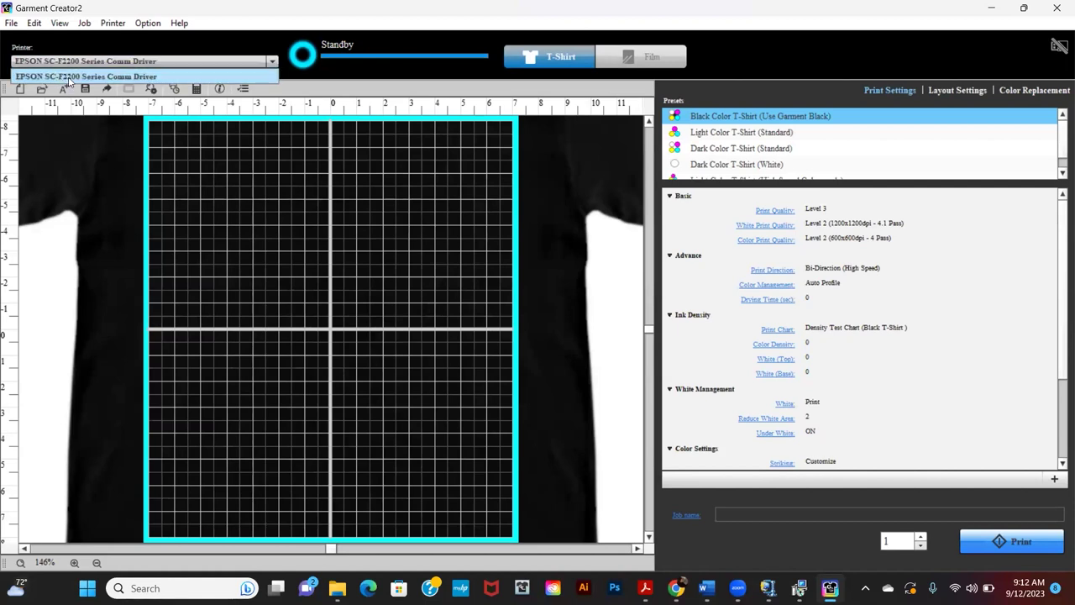
left_click(69, 77)
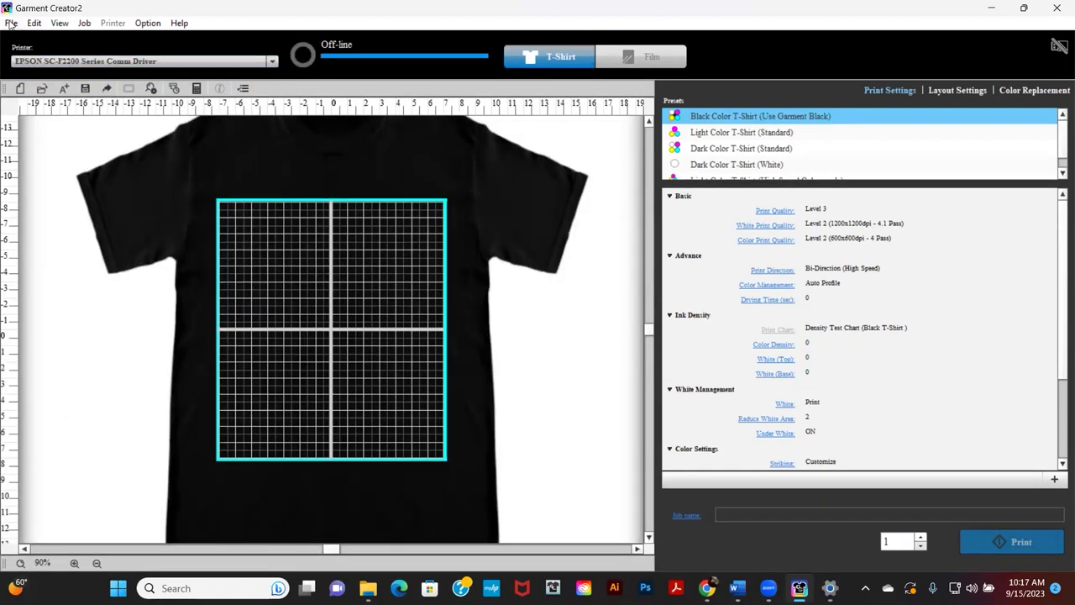
Step: Open the DTF-Sample-F2100 (2) image from Downloads onto the black T-shirt
left_click(10, 23)
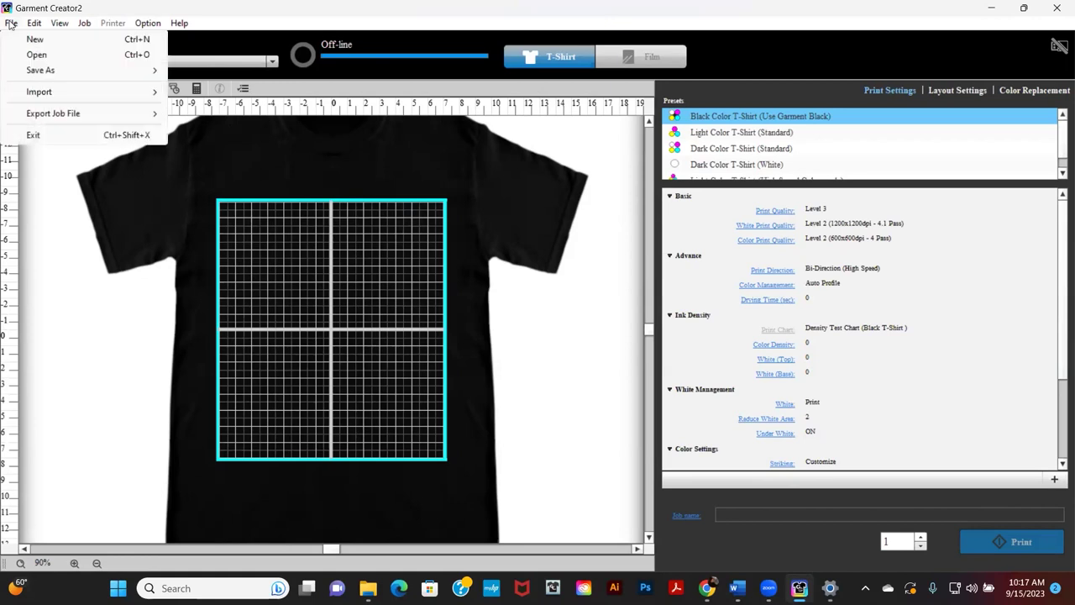
left_click(37, 55)
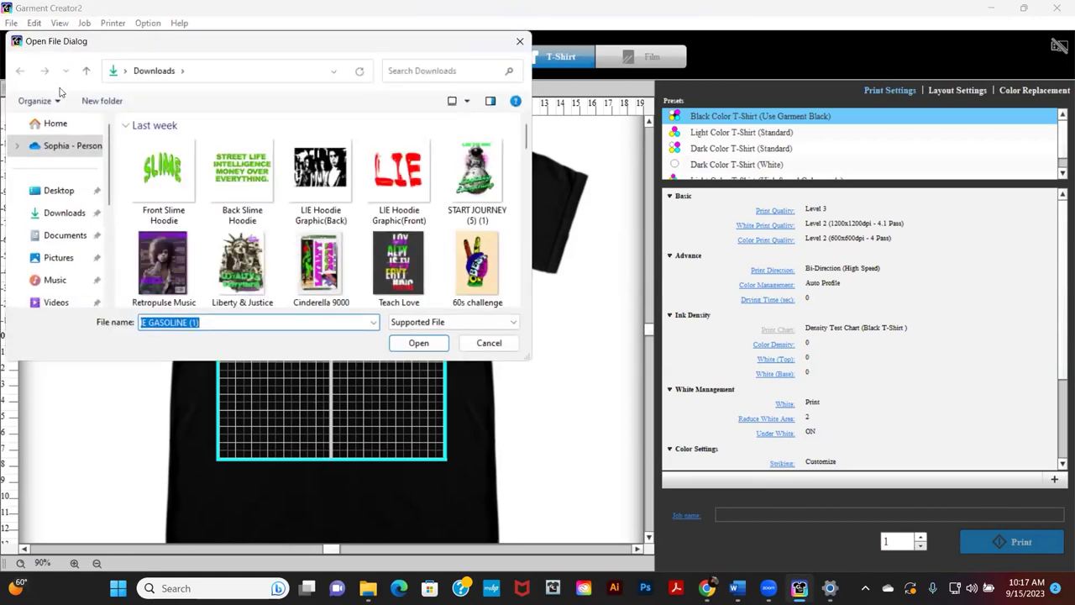
scroll(252, 240, "down", 2)
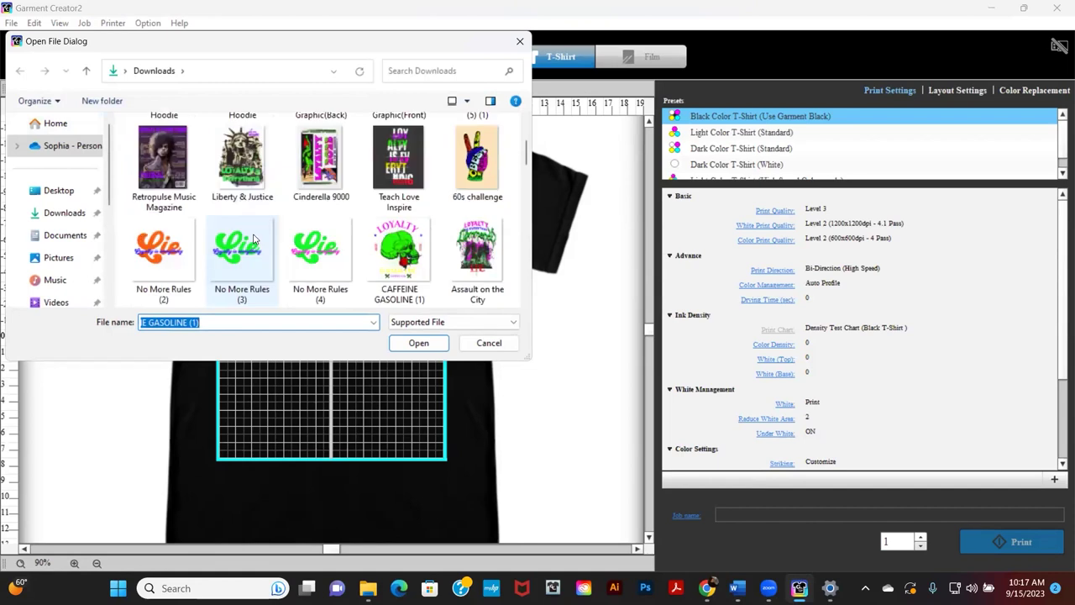
scroll(254, 239, "down", 5)
left_click(241, 153)
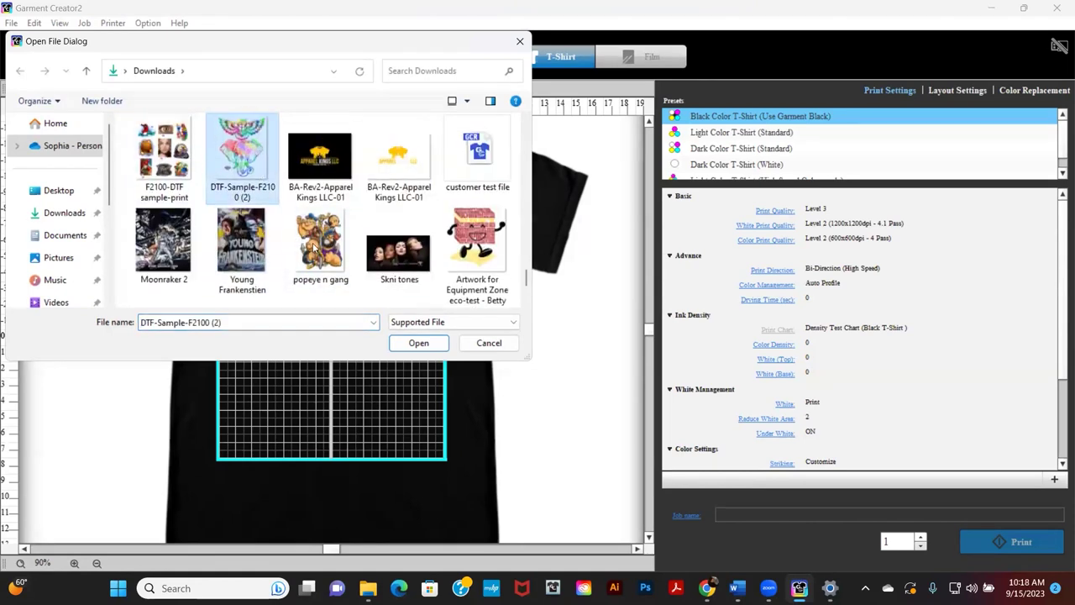
left_click(405, 341)
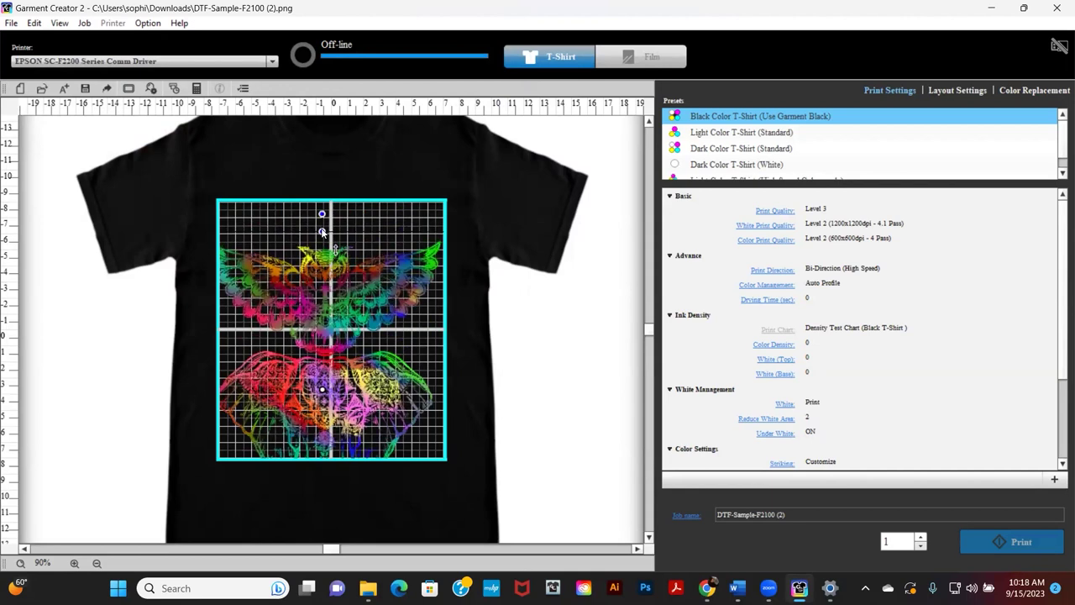
Step: Resize and reposition the design so it fills the print area grid
left_click_drag(322, 233, 305, 268)
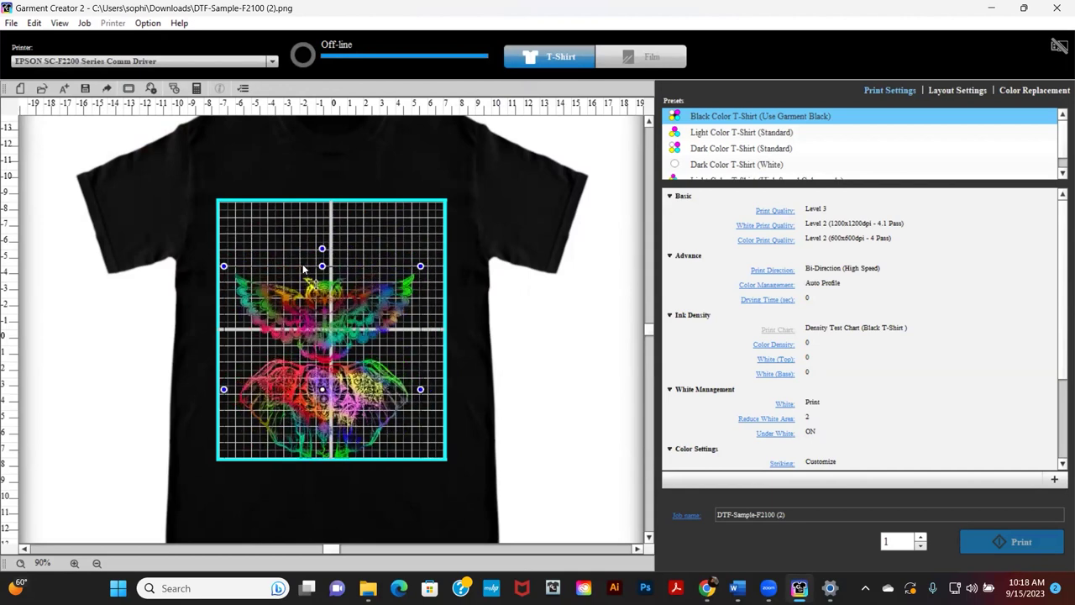
left_click_drag(348, 343, 340, 267)
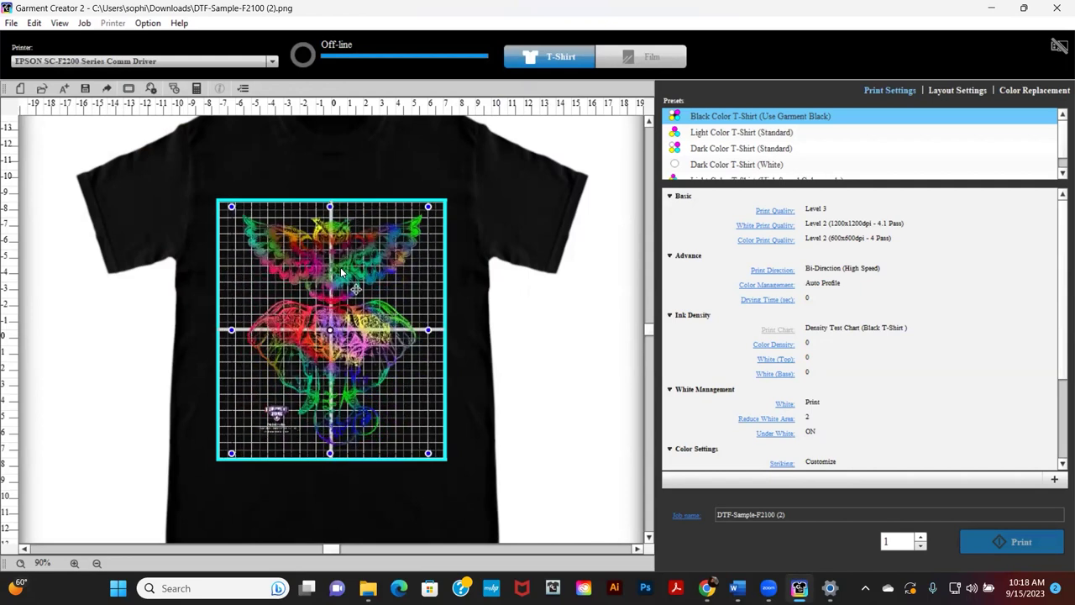
mouse_move(329, 213)
left_mouse_down()
mouse_move(326, 294)
mouse_move(328, 230)
left_mouse_up()
left_click_drag(337, 331, 338, 328)
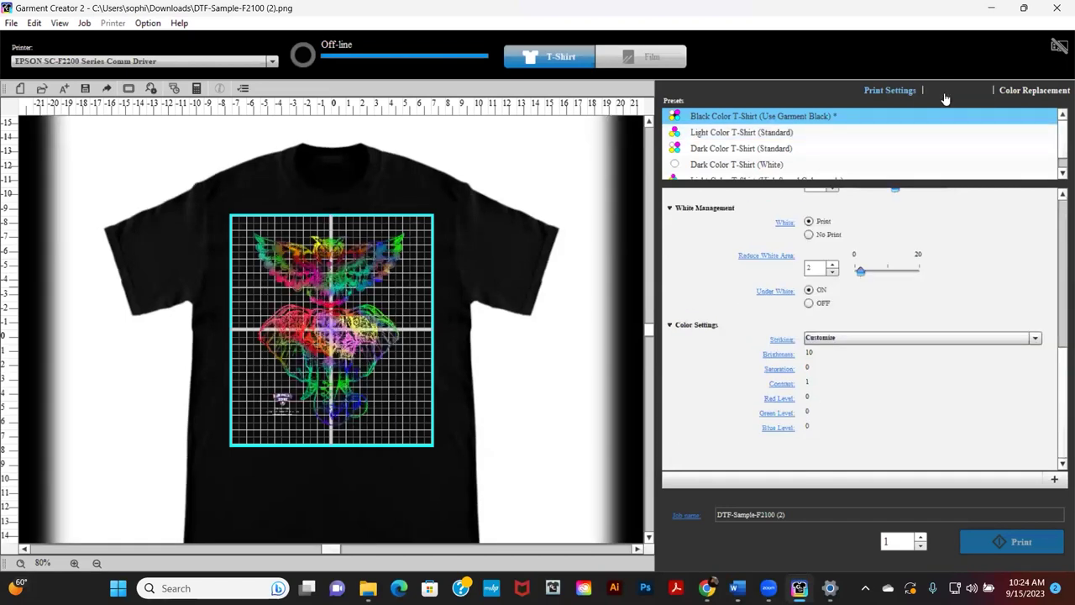
Step: Set the Layout Settings platen to Large Platen (16"x20")
left_click(948, 90)
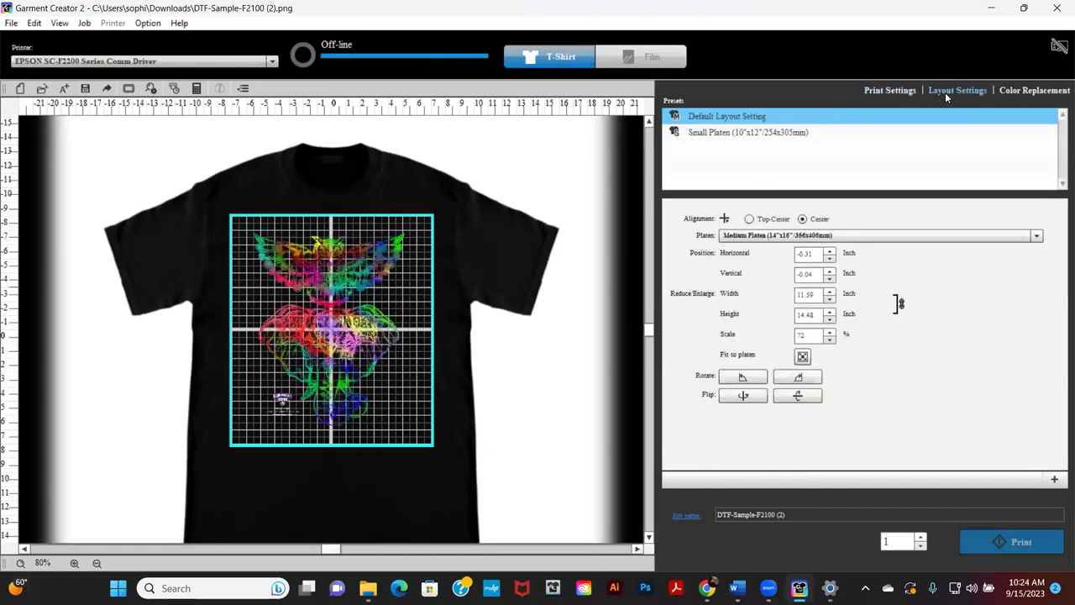
left_click(778, 240)
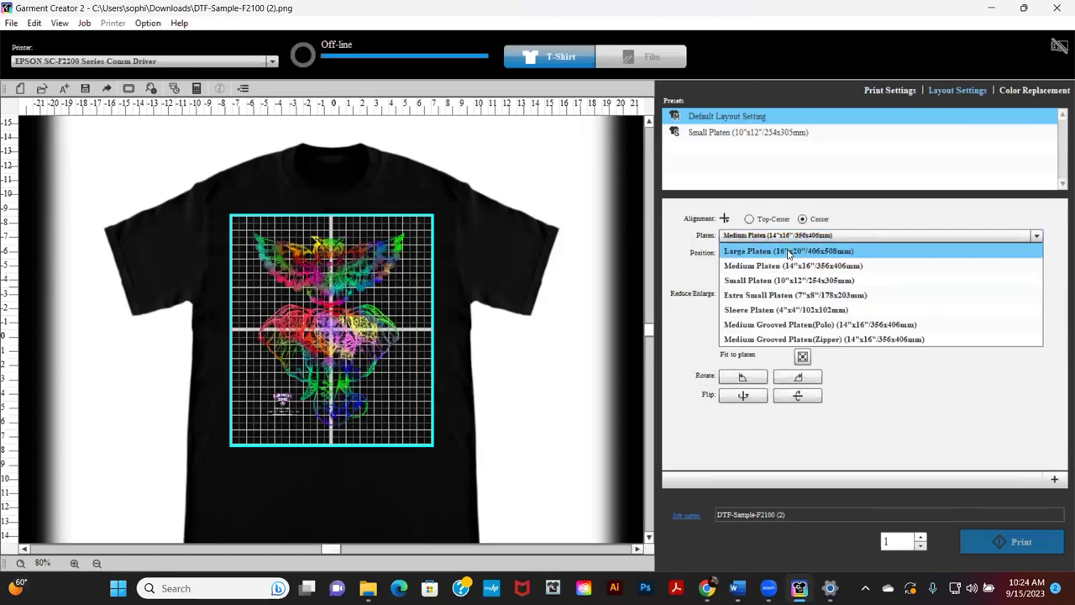
left_click(788, 253)
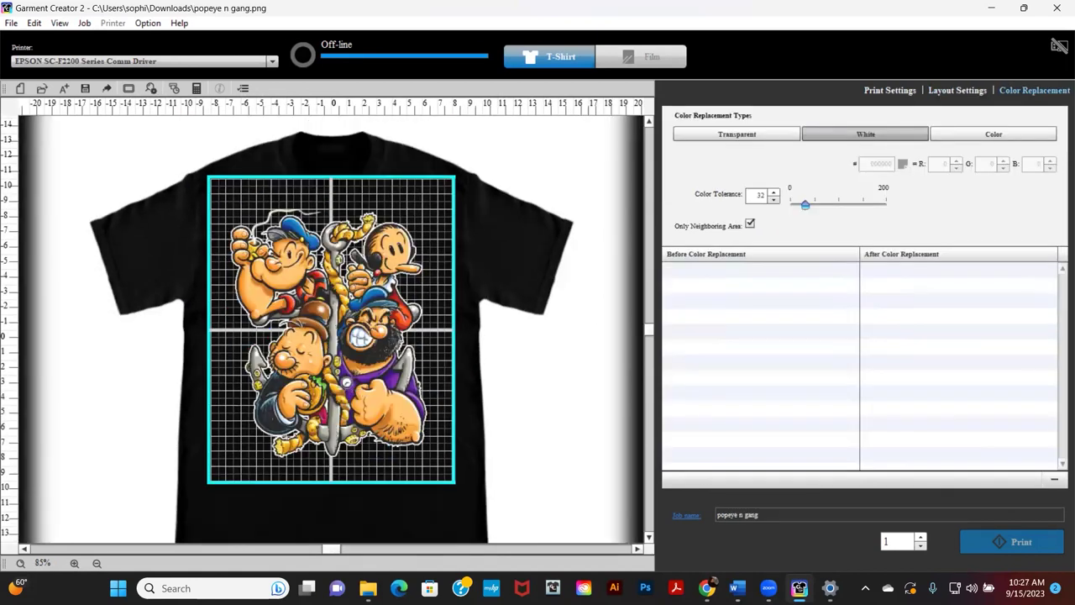
Step: Pick nine purple shades of Bluto's shirt for green replacement at tolerance 83, then exit to Print Settings
left_click(346, 382)
left_click(353, 391)
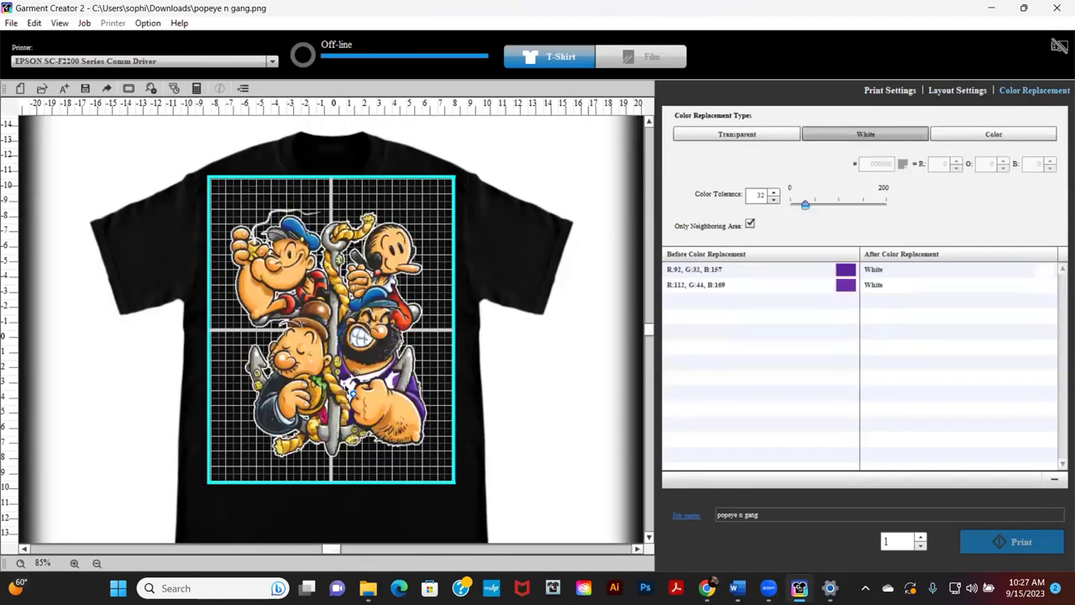
left_click(343, 370)
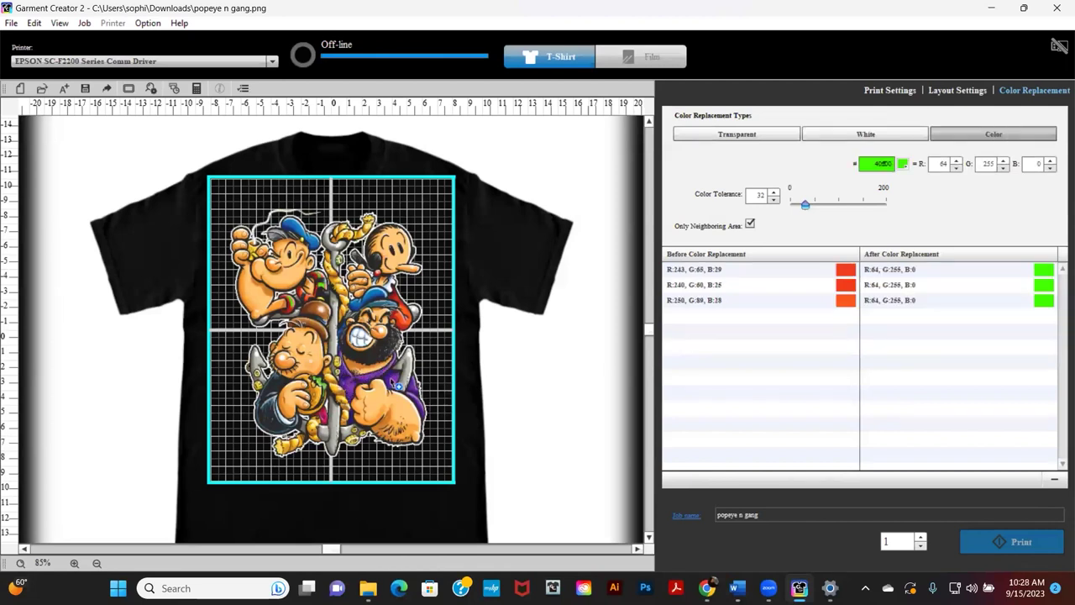
left_click(391, 377)
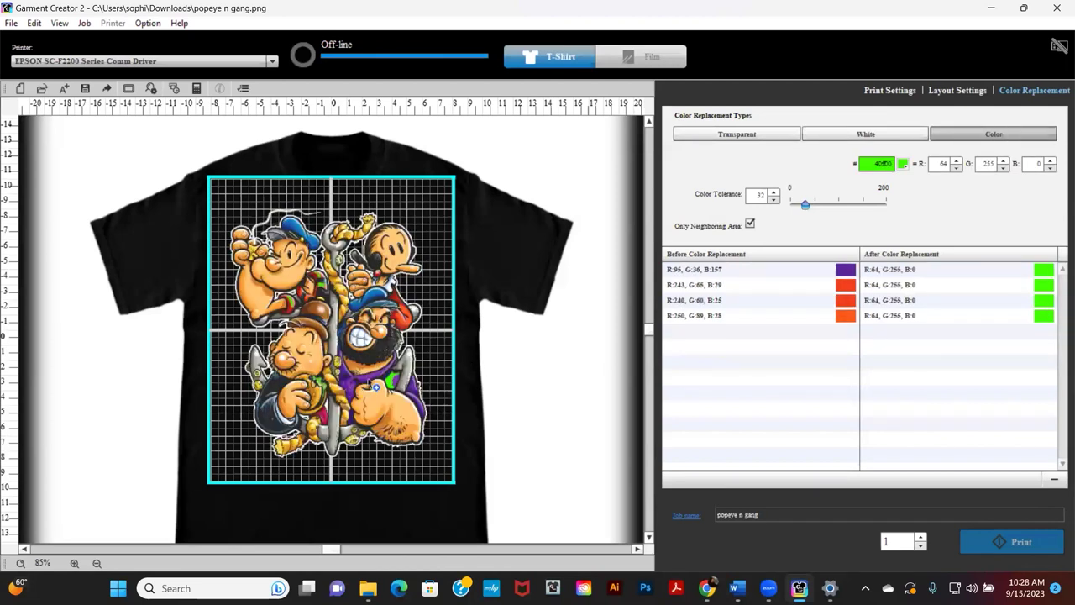
left_click(366, 389)
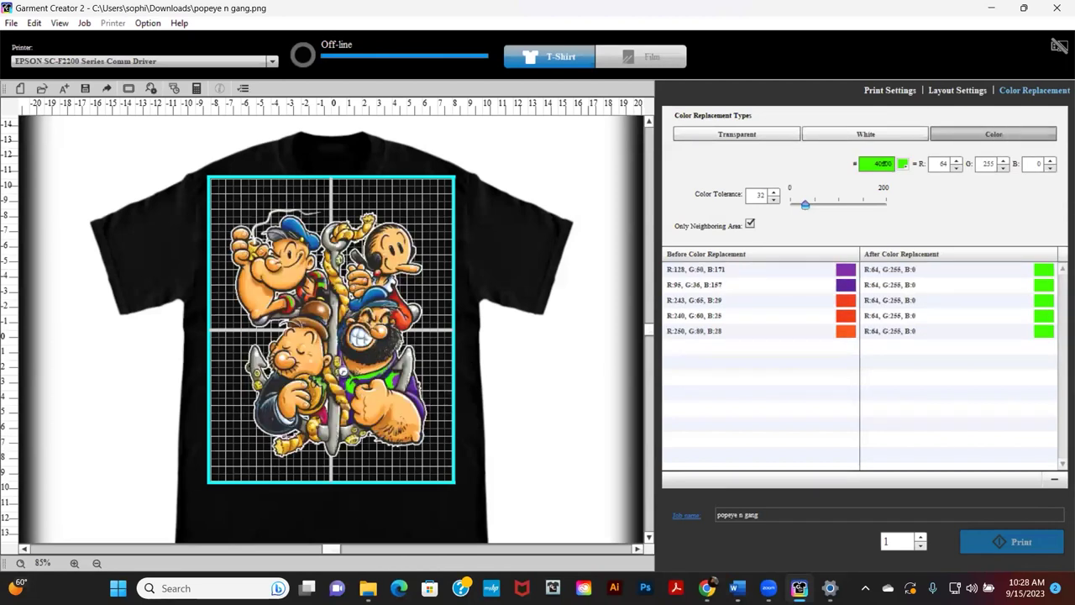
left_click(349, 379)
left_click(401, 390)
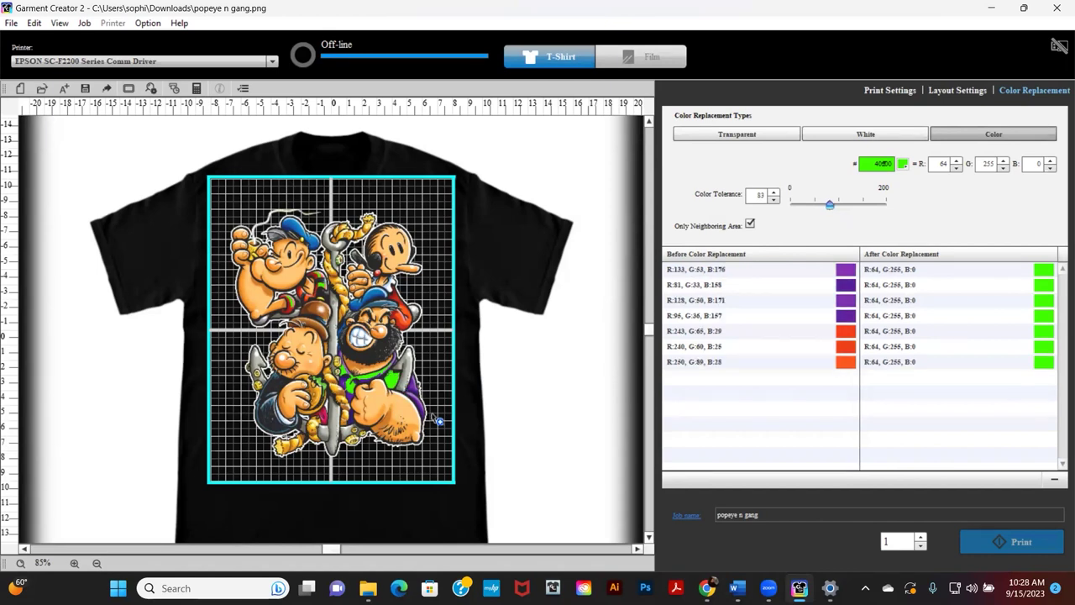
left_click(415, 393)
left_click(344, 384)
key("Escape")
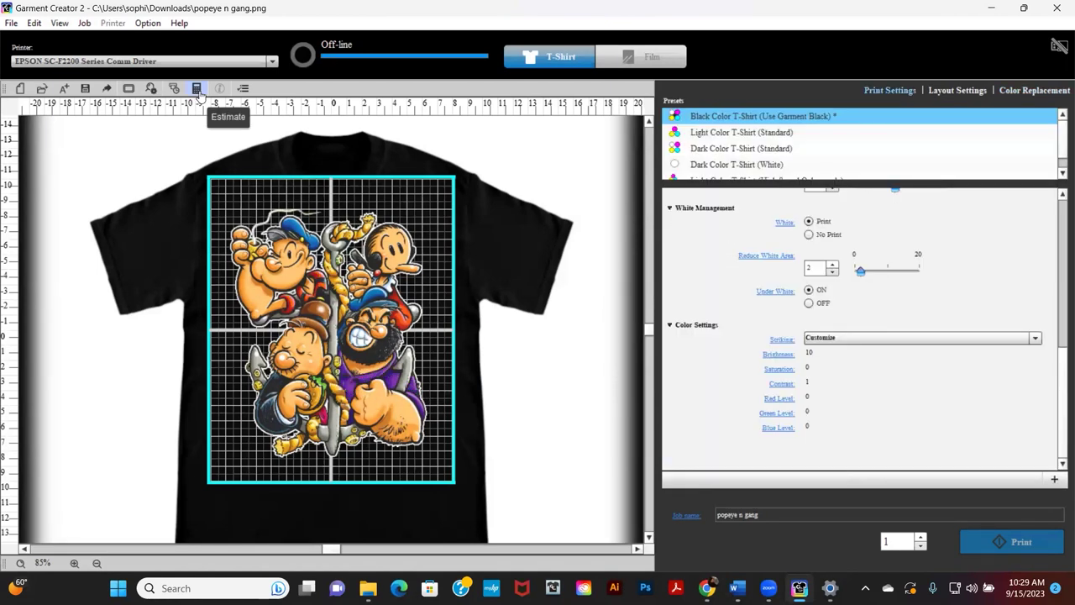
Step: Open the job estimate and enter a new local-settings preset named USD with currency USD
left_click(198, 91)
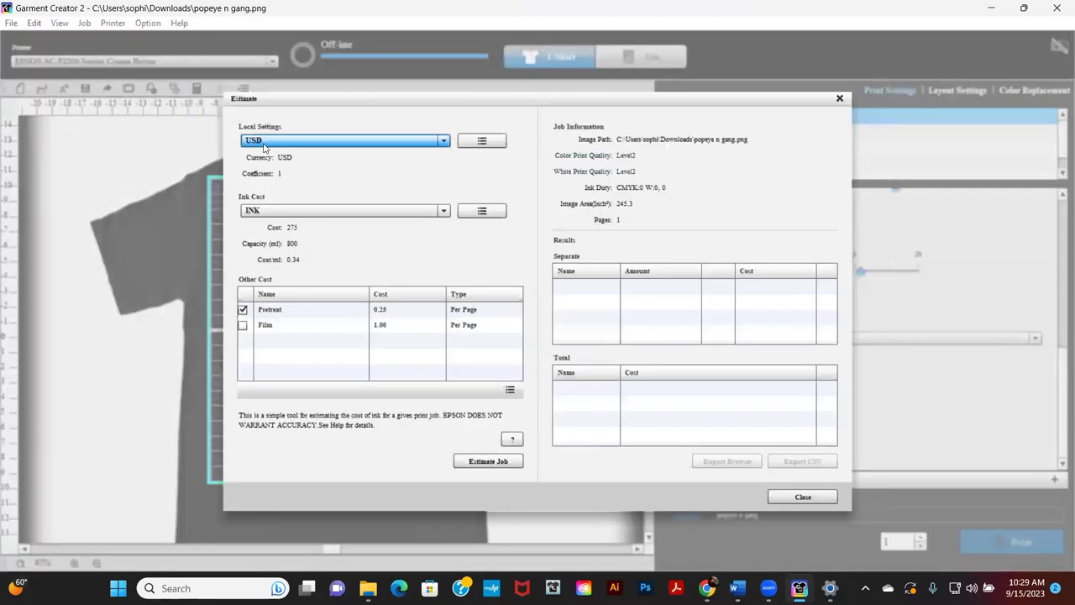
left_click(289, 156)
left_click(473, 142)
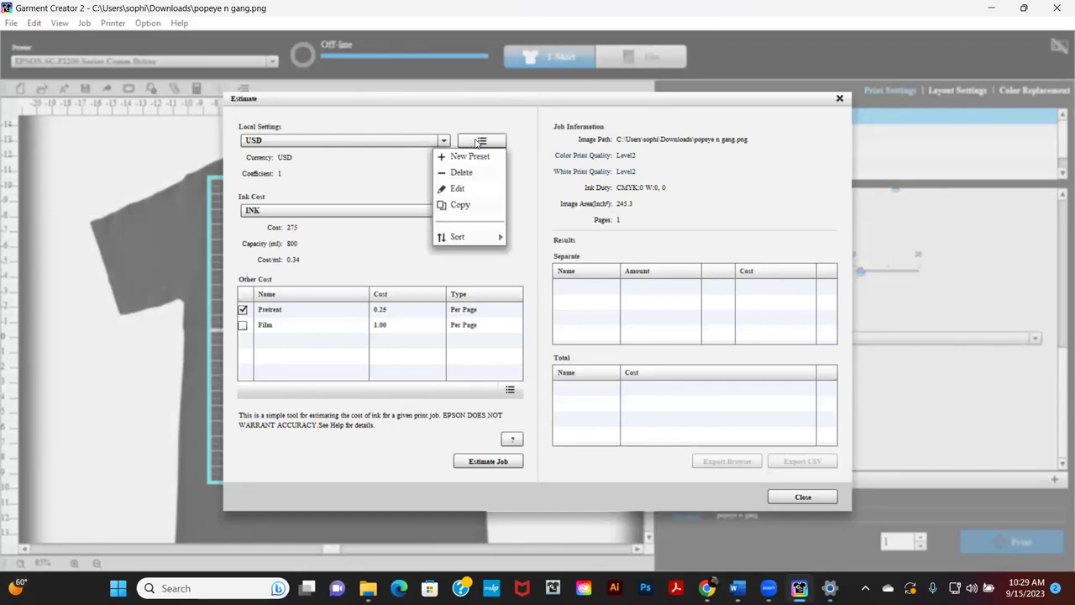
left_click(468, 156)
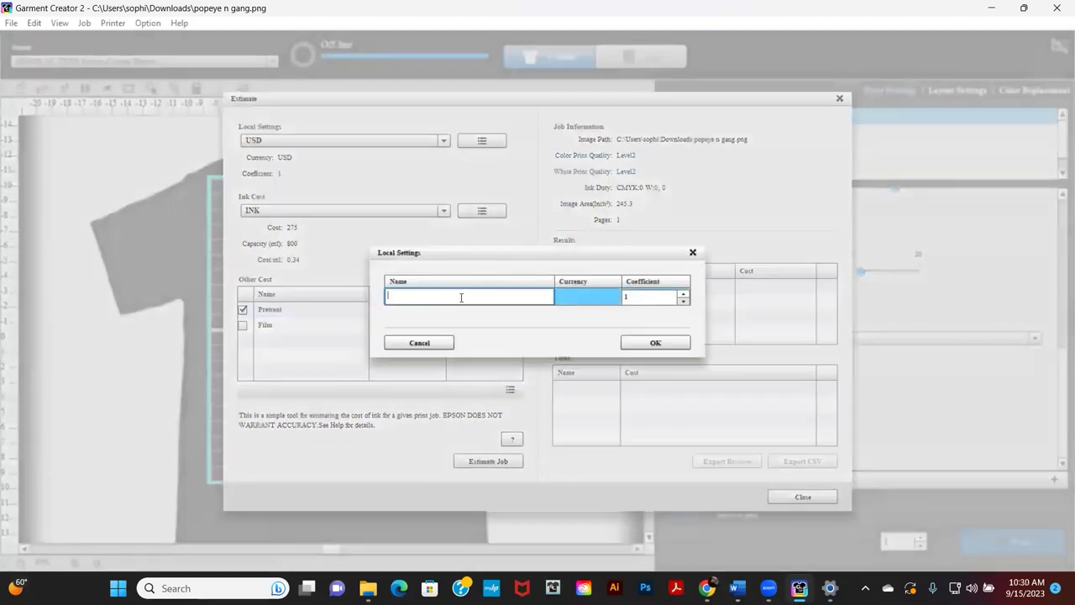
type("USD")
key("Tab")
type("USD")
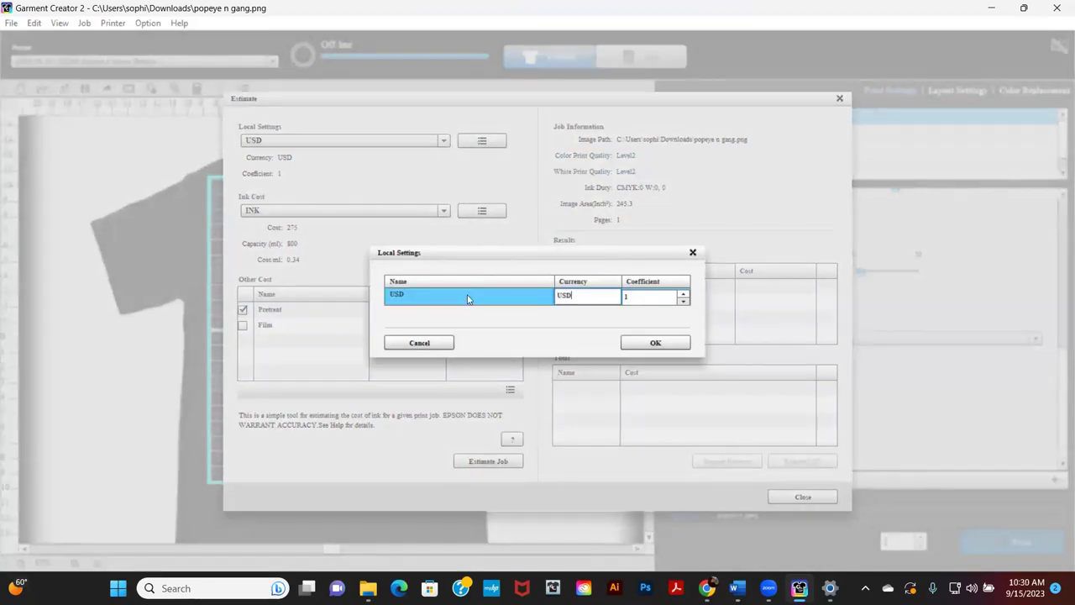
key("Tab")
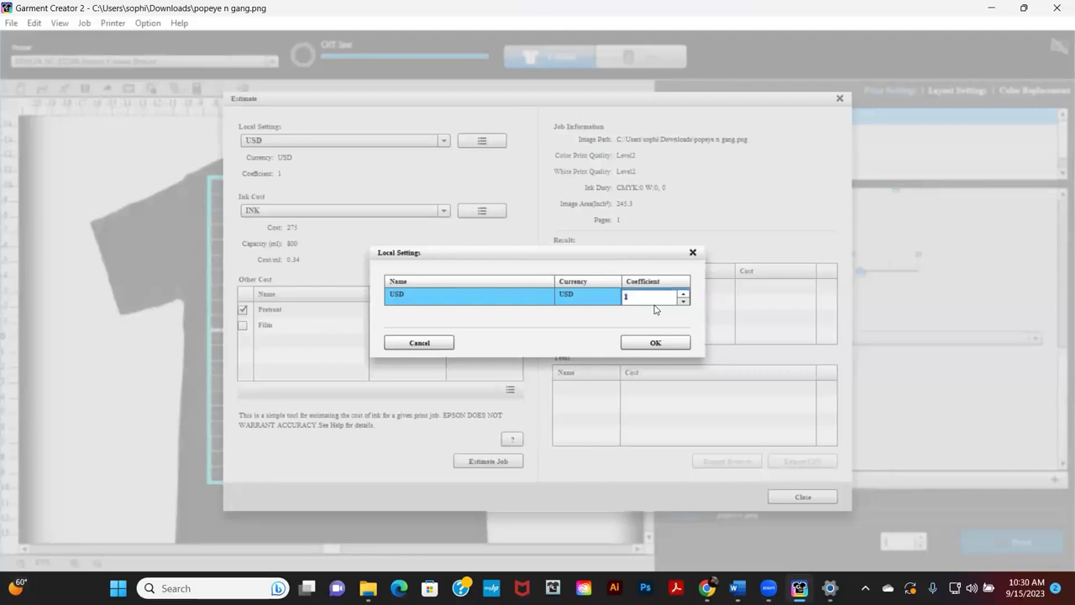
Step: Save the USD preset, then add ink-cost preset Ink1 costing 275 for 800 ml capacity
left_click(660, 341)
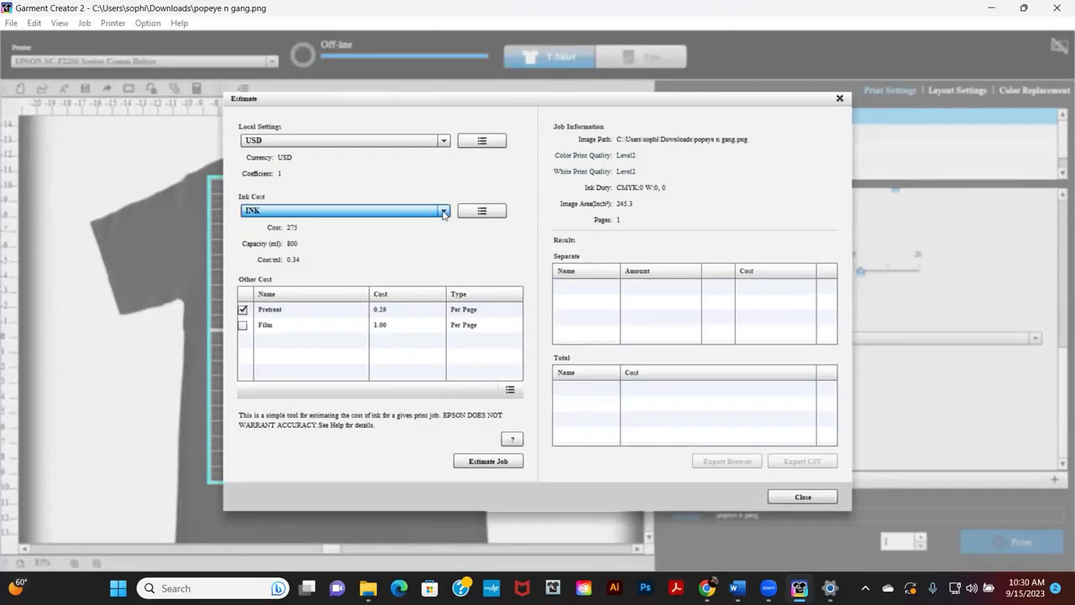
left_click(471, 215)
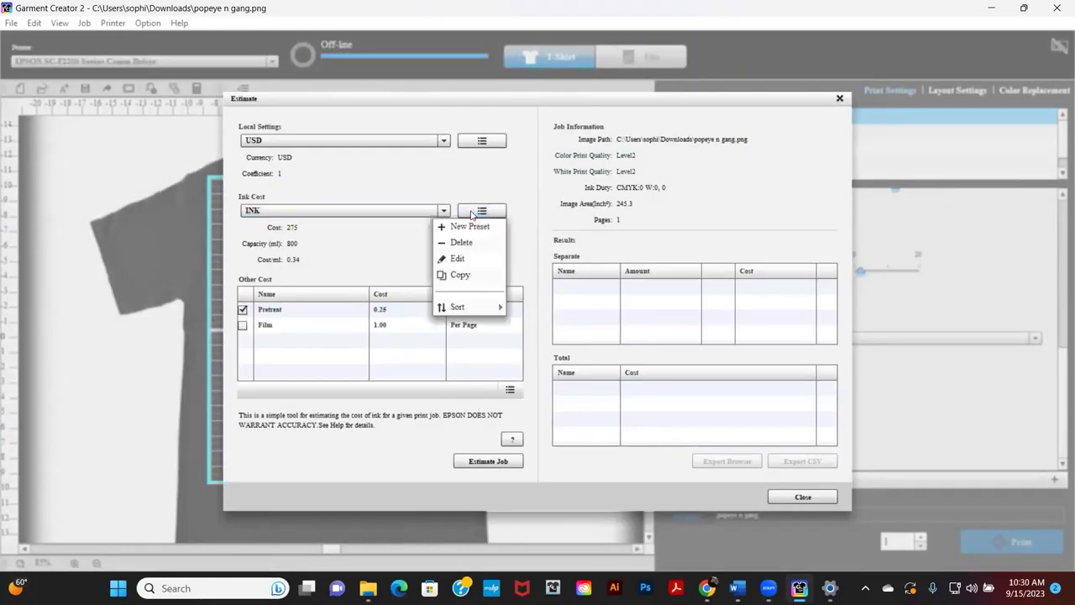
left_click(475, 227)
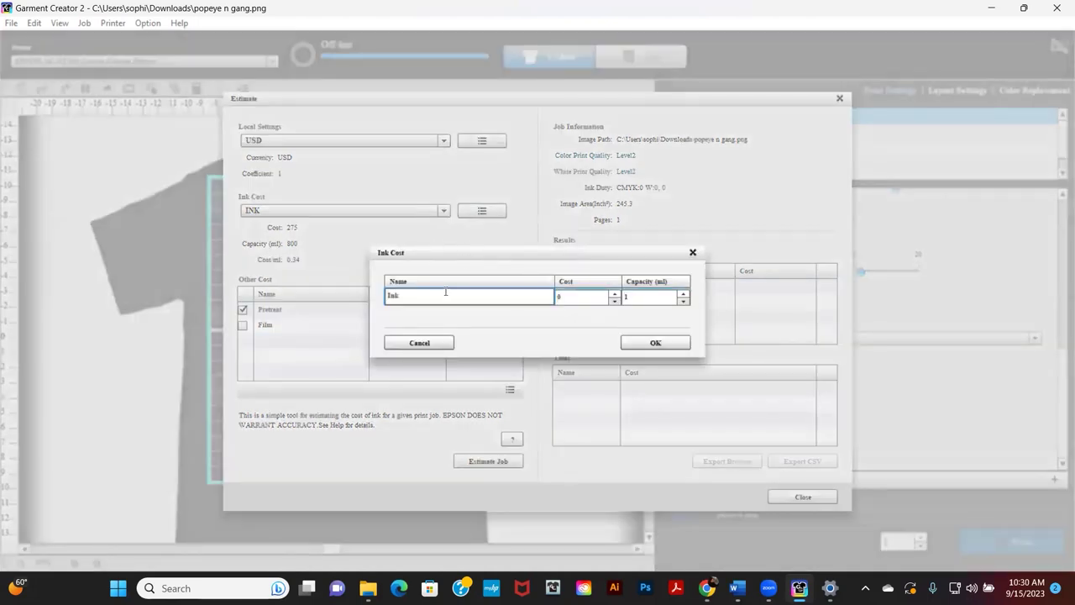
key("Tab")
type("2")
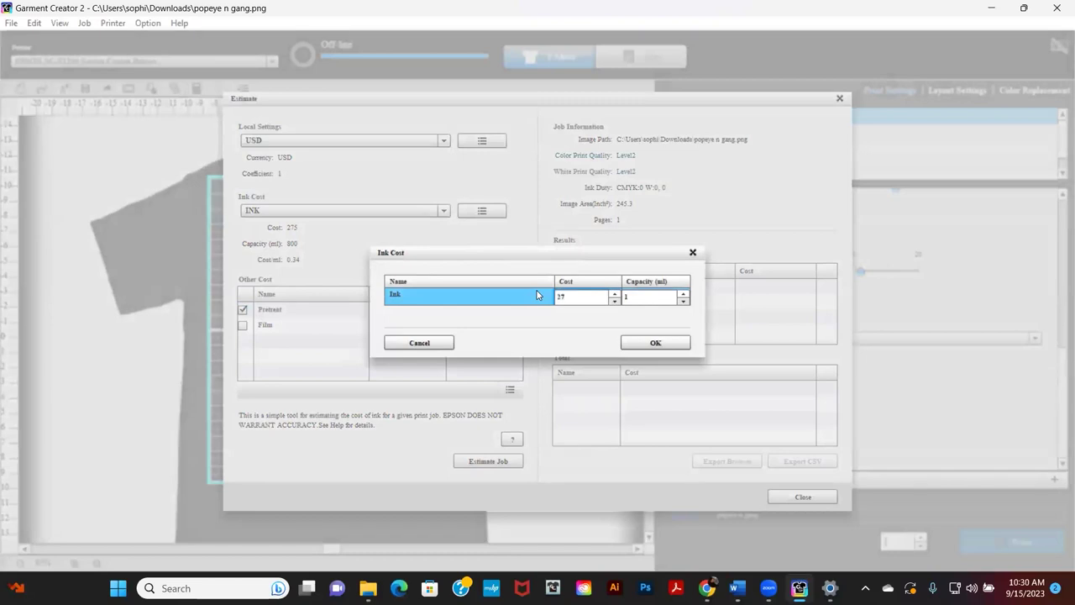
type("75.00")
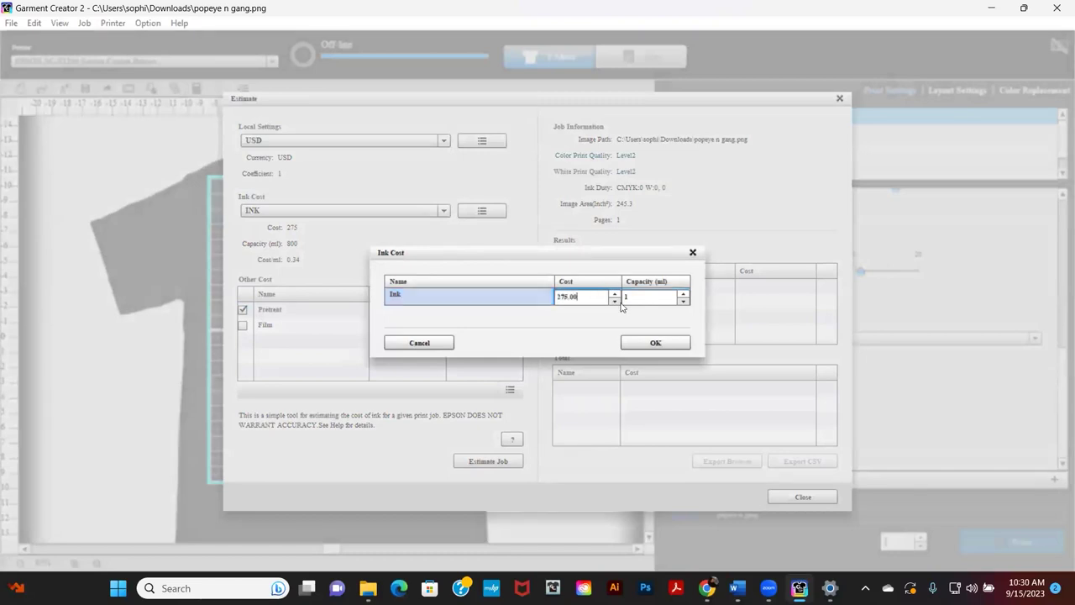
double_click(646, 300)
type("800")
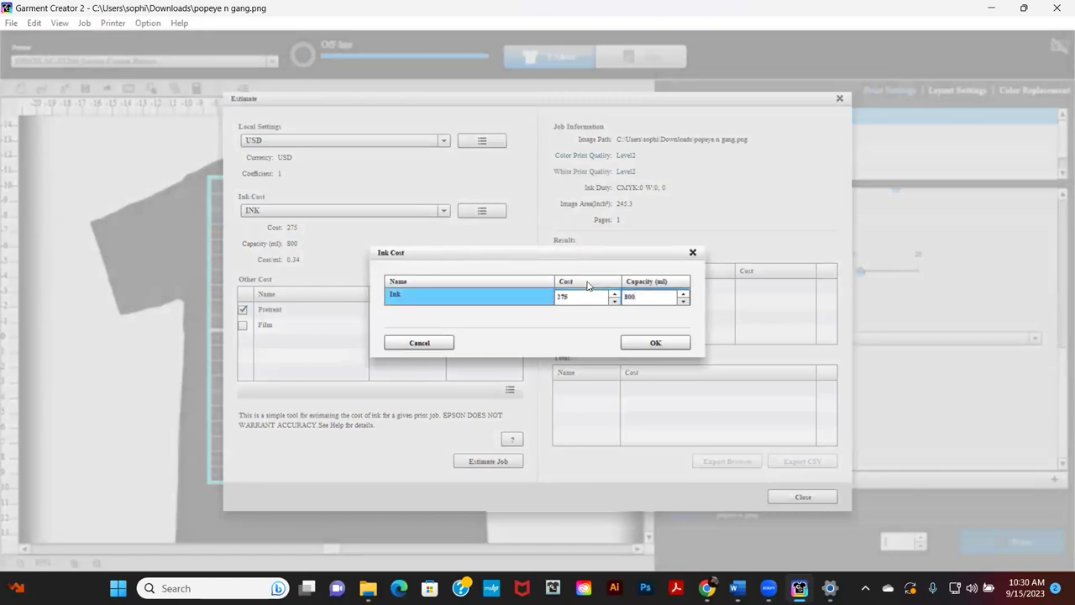
left_click(656, 343)
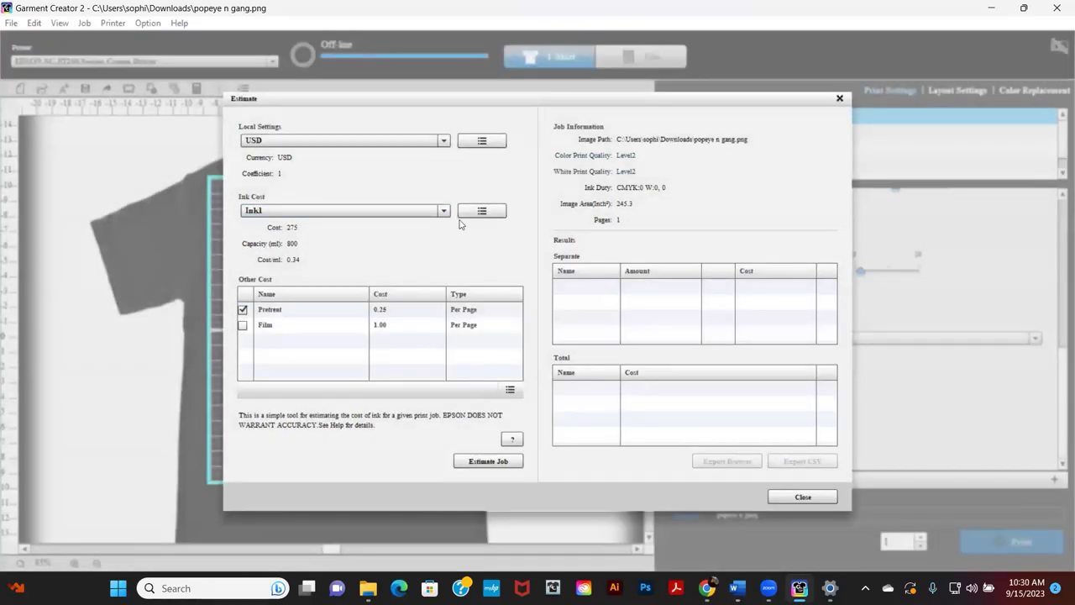
left_click_drag(307, 229, 268, 226)
left_click(304, 243)
Step: Add a DTF Powder other cost of 0.25 per page and calculate the job estimate
left_click(248, 309)
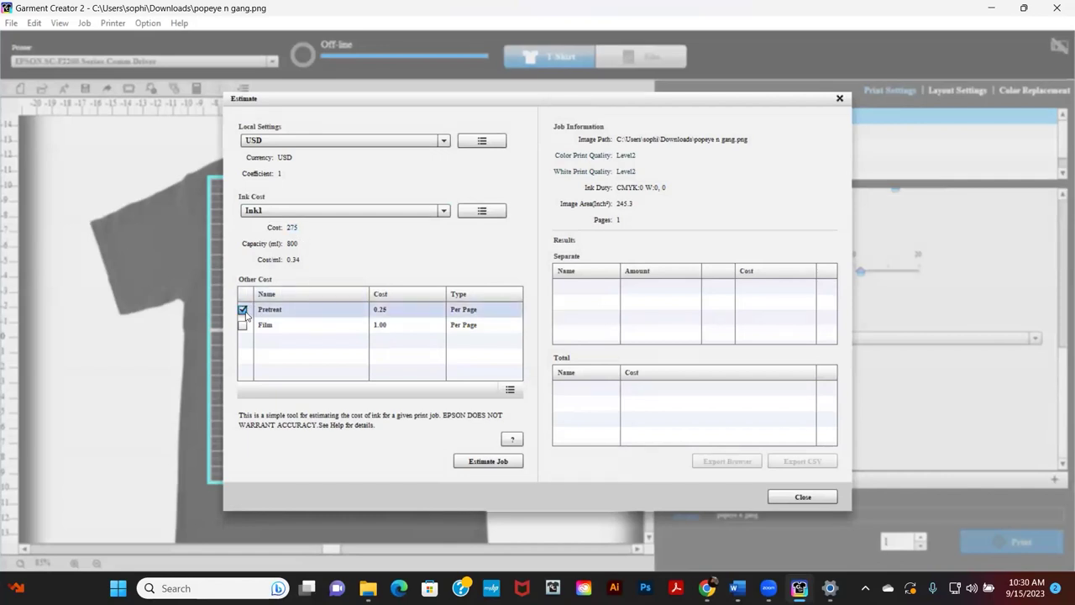
left_click(248, 326)
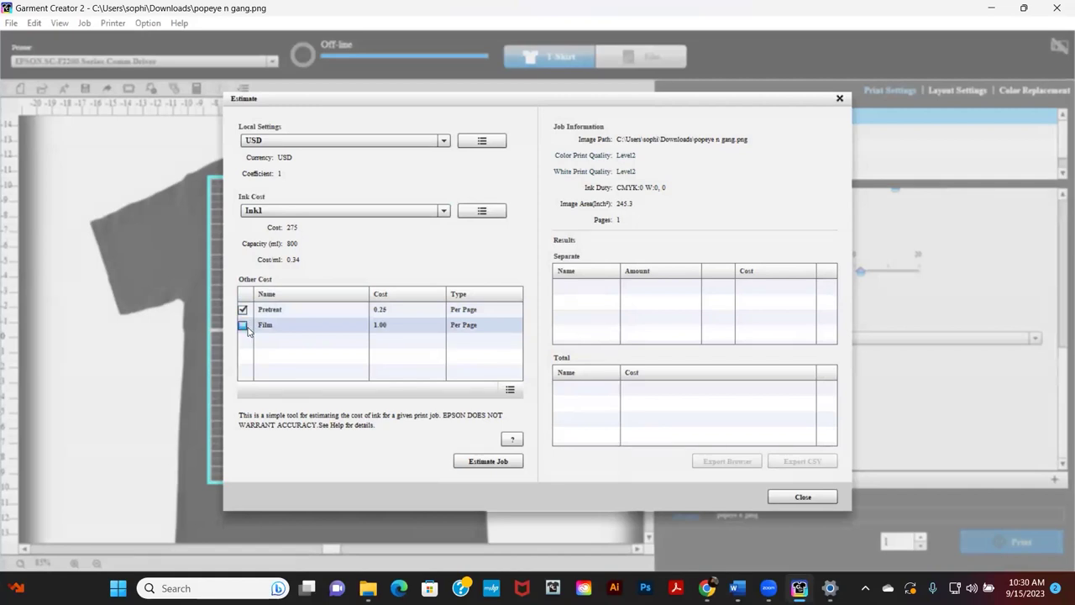
left_click(510, 390)
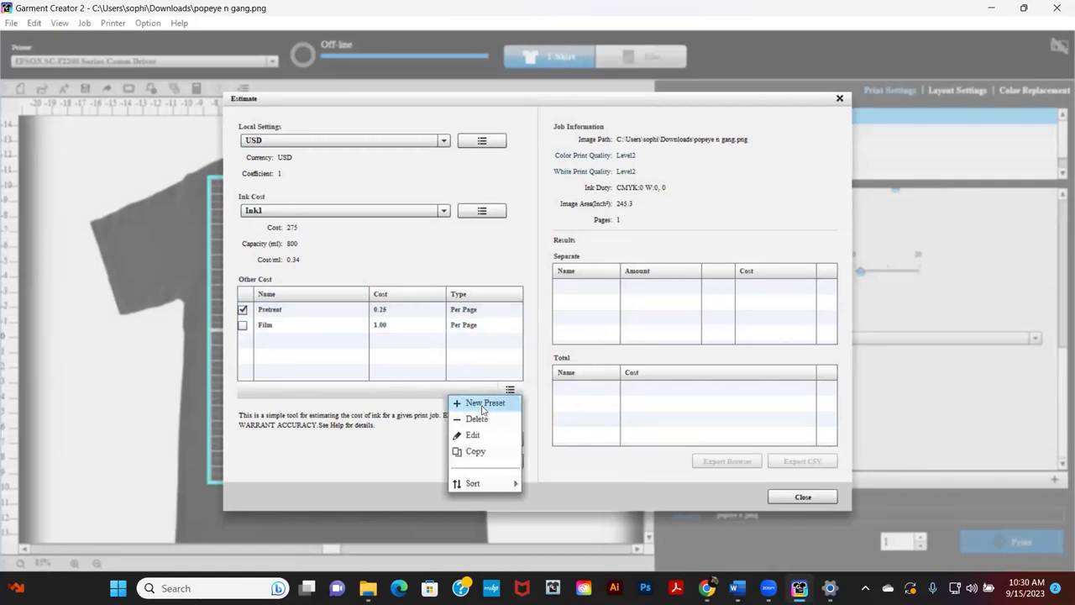
left_click(482, 407)
type("DTF Pa")
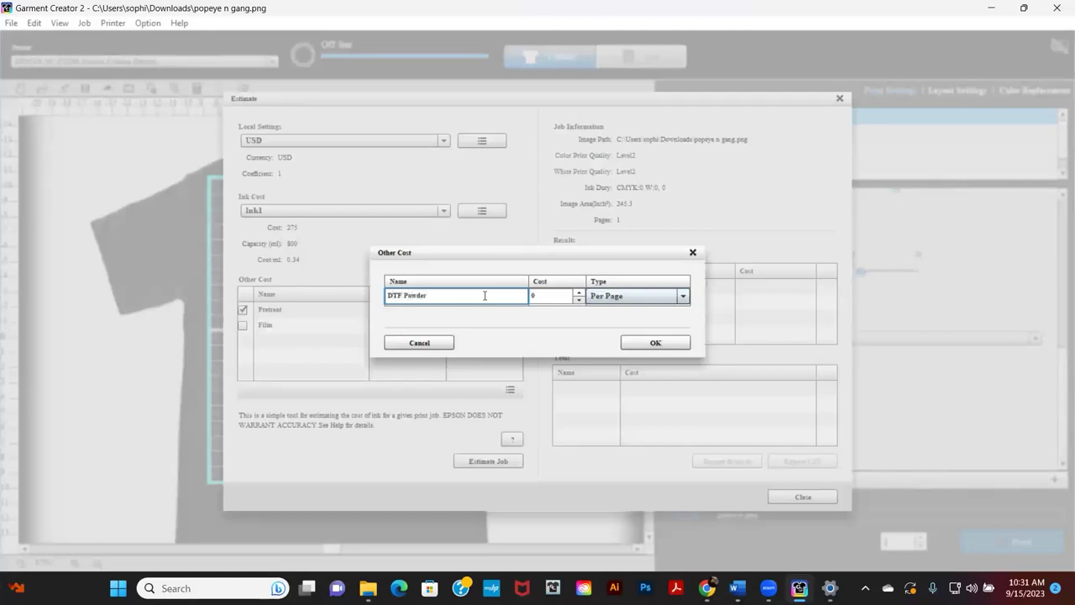
left_click(556, 297)
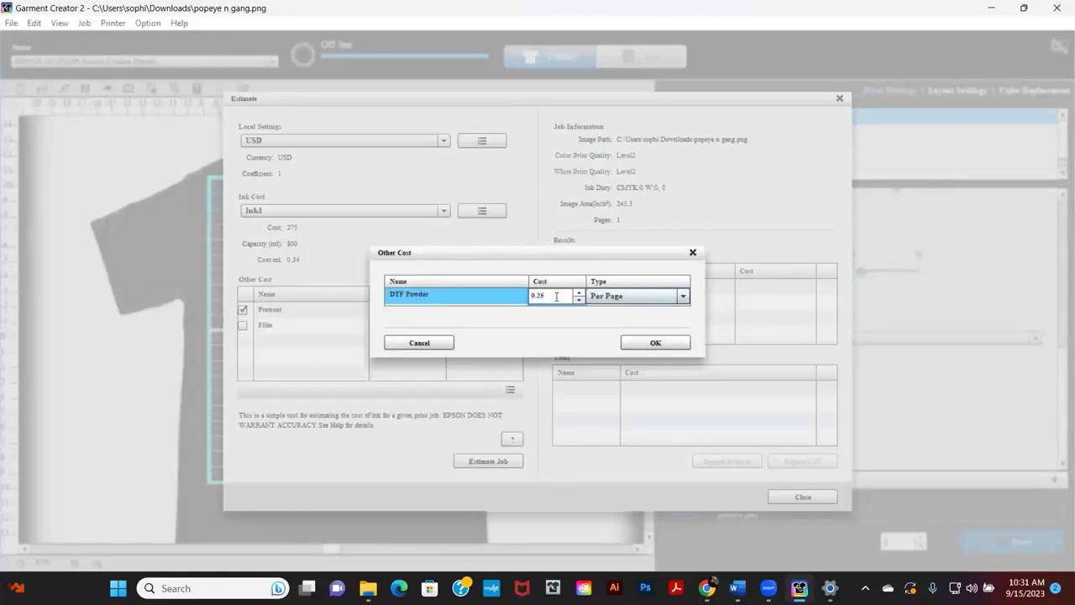
left_click(655, 342)
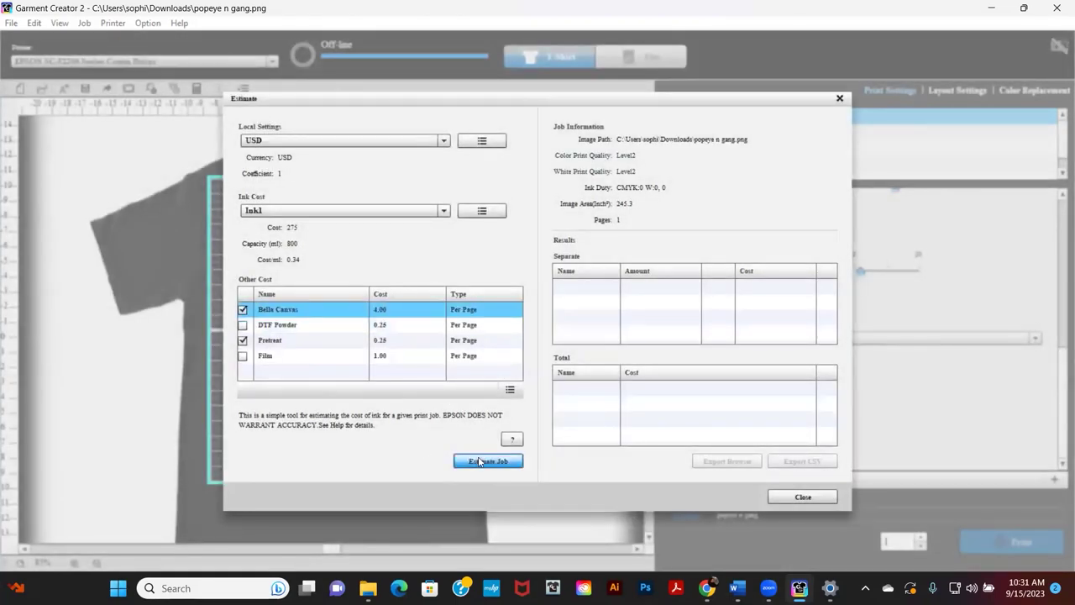
left_click(480, 462)
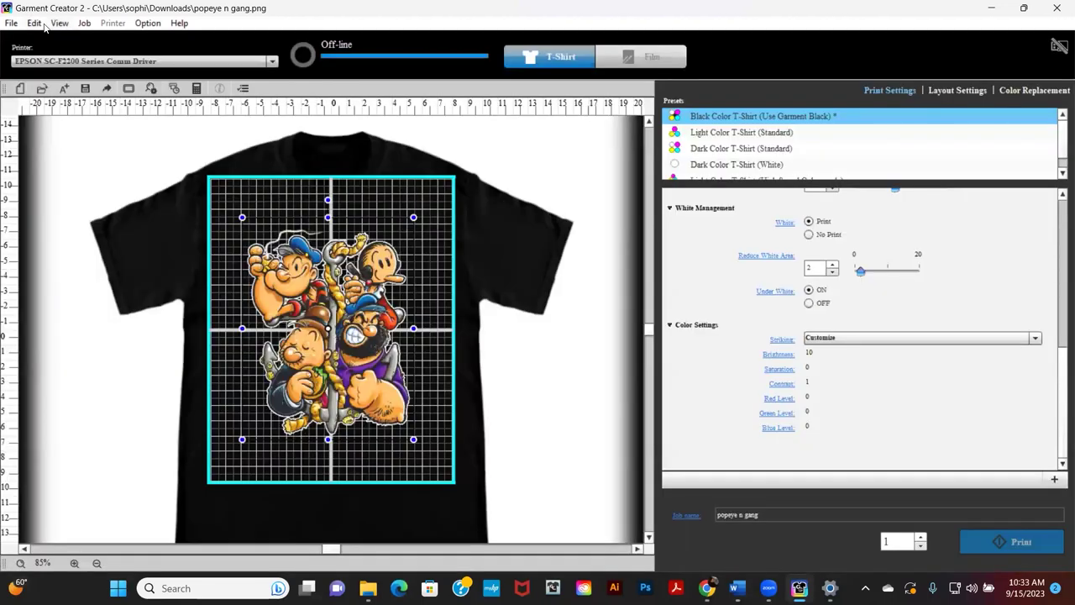
Step: Open the Multi Image layout and place the Young Frankenstien and Moonraker 2 posters on the shirt
left_click(44, 25)
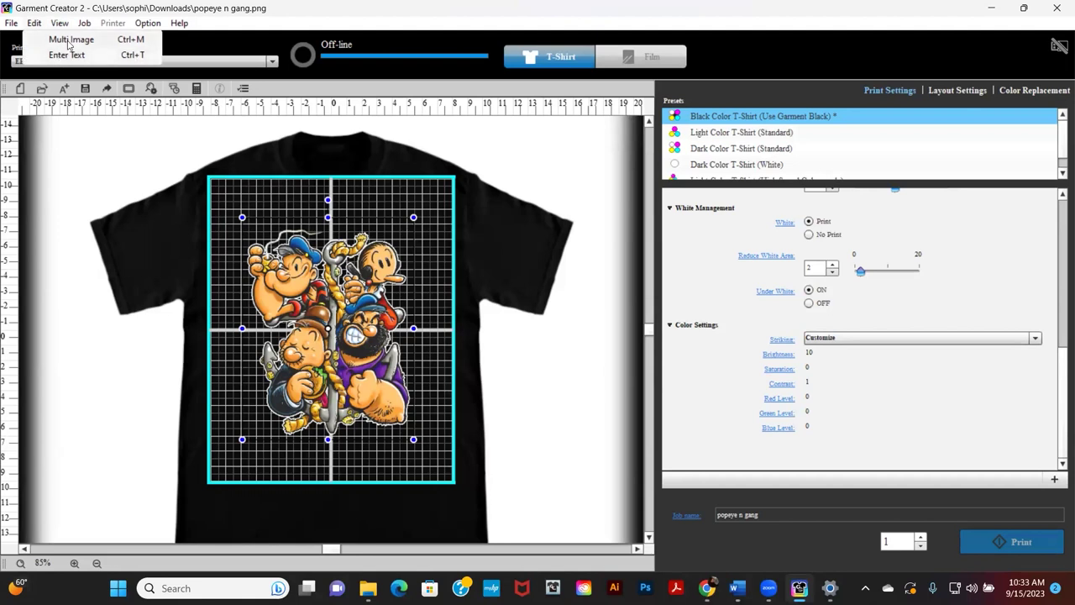
left_click(71, 40)
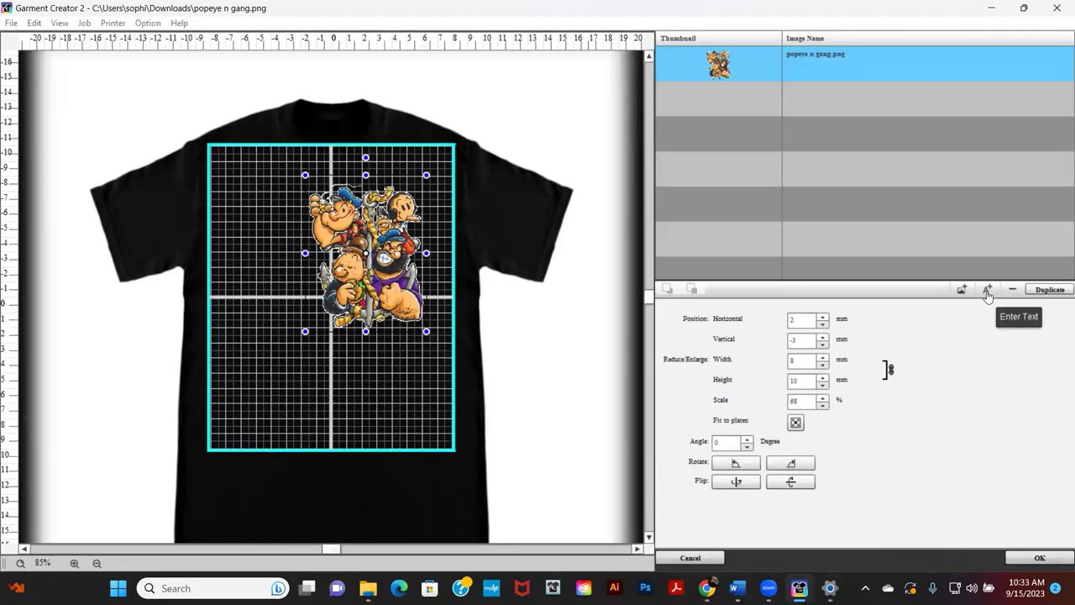
left_click(961, 290)
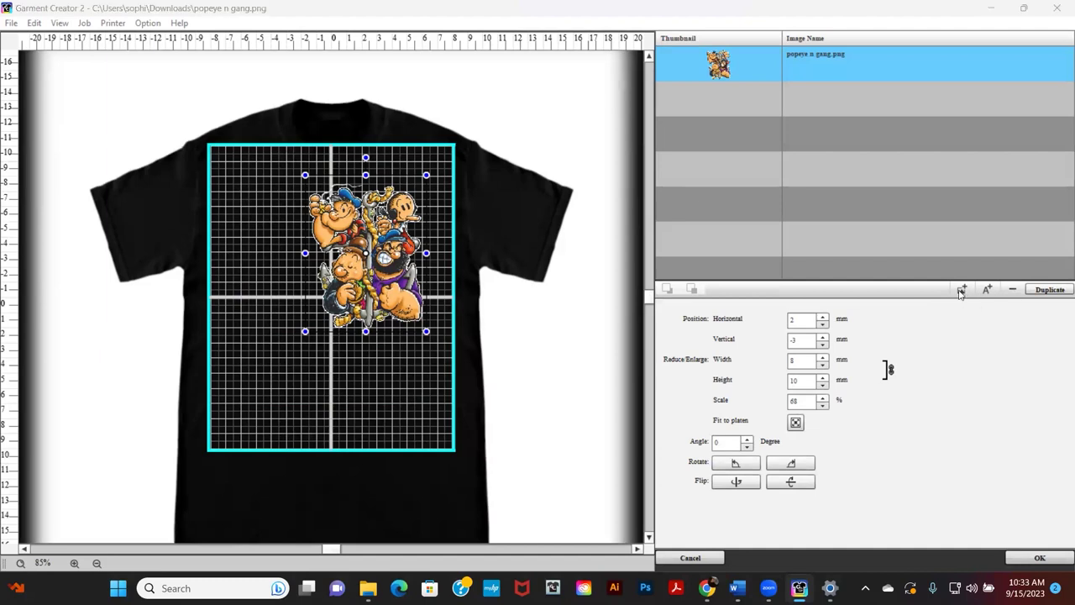
scroll(187, 231, "down", 5)
left_click(187, 231)
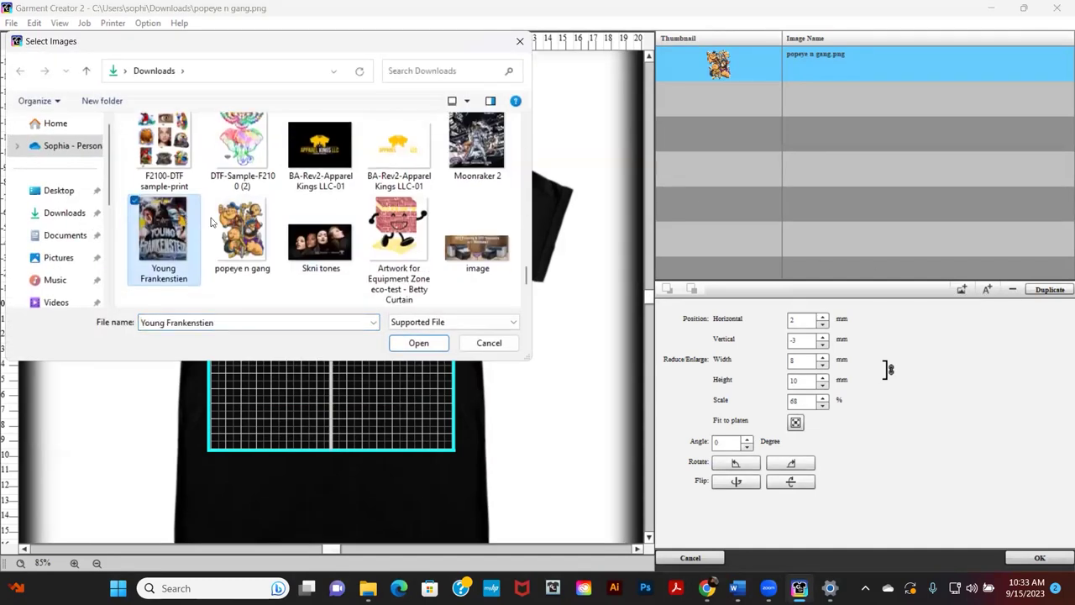
left_click(475, 163, "ctrl")
left_click(418, 343)
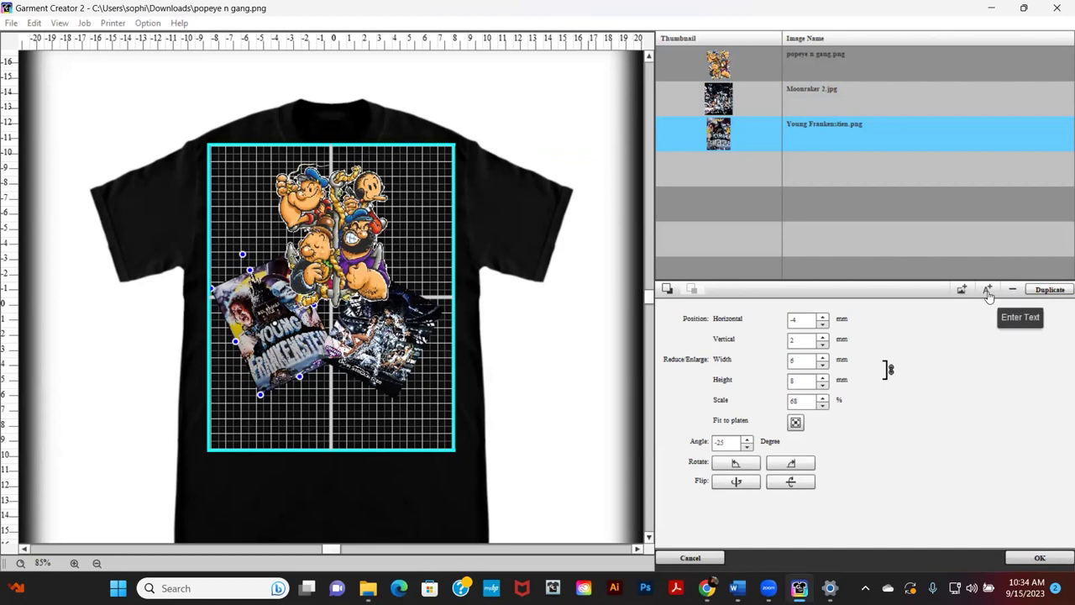
Step: Add 'Equipment Zone' text and move it to the bottom of the print area
left_click(987, 290)
type("Equipment")
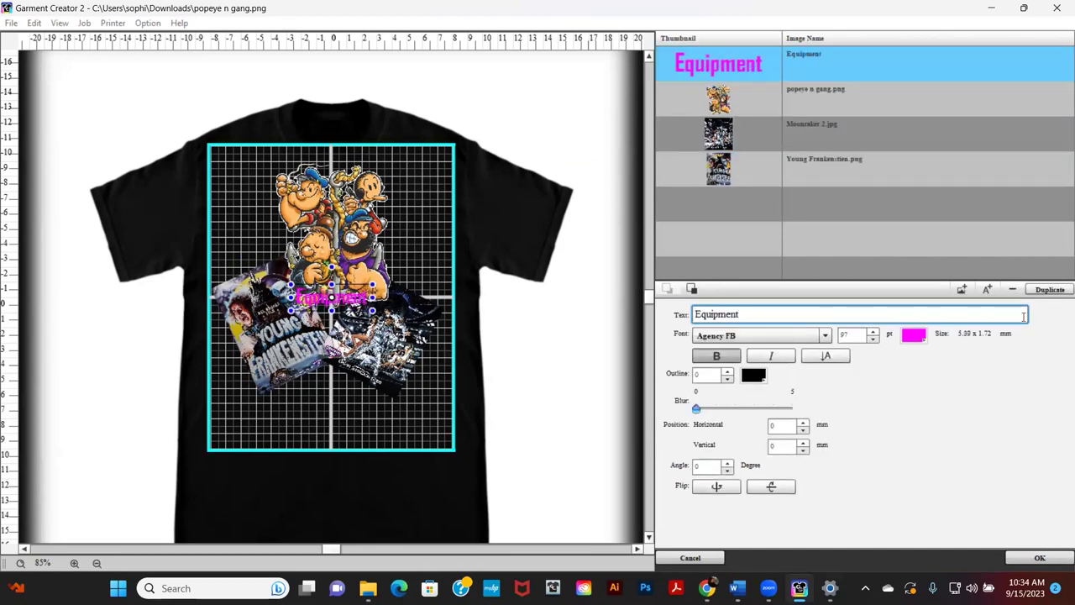
type(" Zone")
left_click_drag(336, 298, 331, 413)
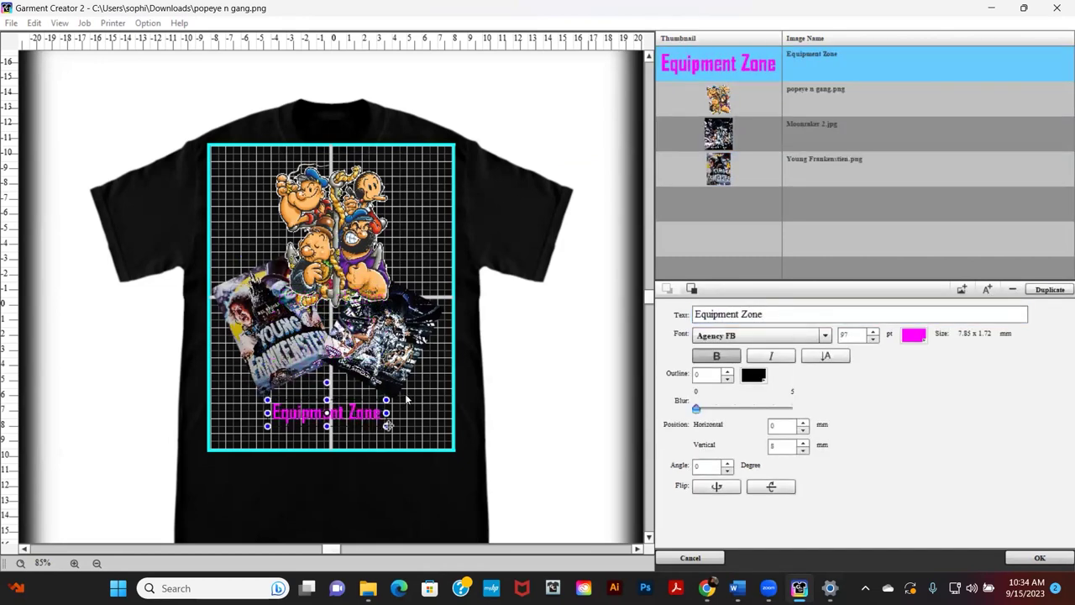
Step: Set the text size to 90 with bold styling and confirm the layout
left_click(806, 336)
left_click_drag(828, 357, 840, 336)
left_click(862, 337)
type("90")
left_click(717, 356)
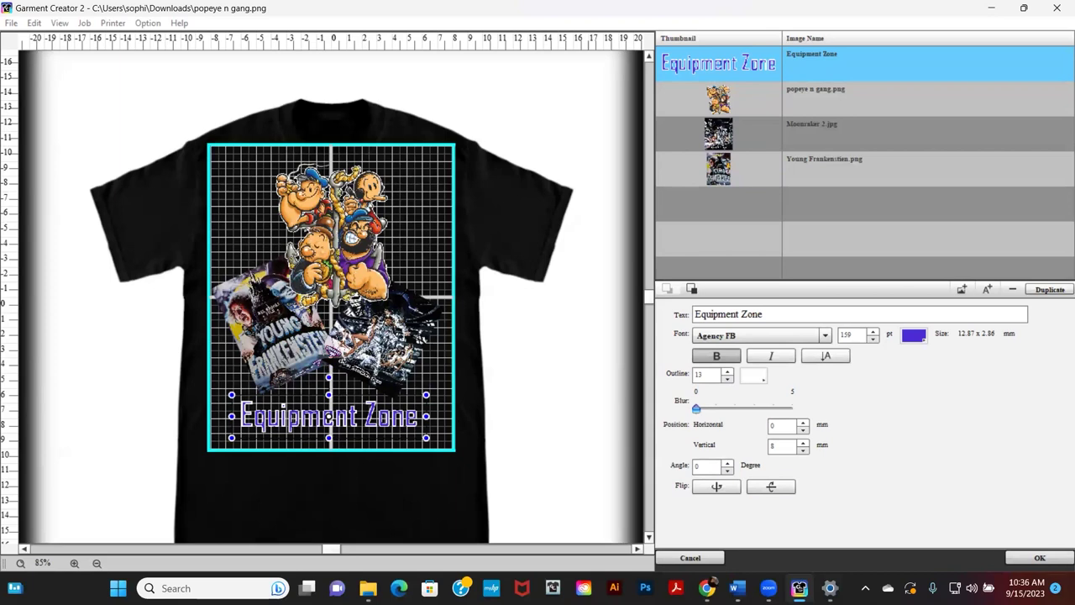
left_click(1059, 564)
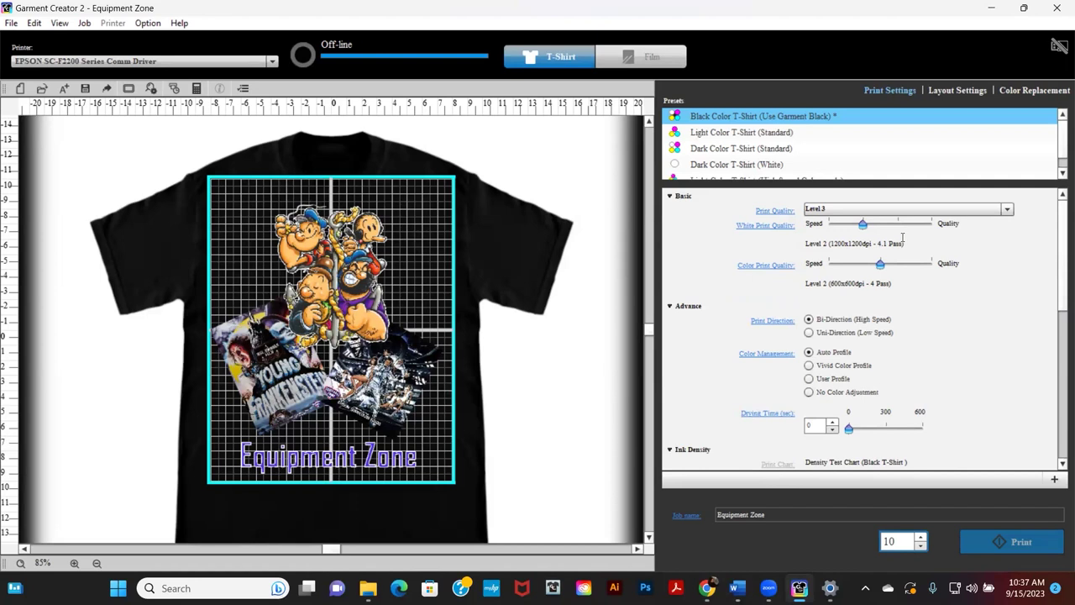
Step: Adjust the colour and white quality sliders, then set print quality to Level 2
left_click(899, 212)
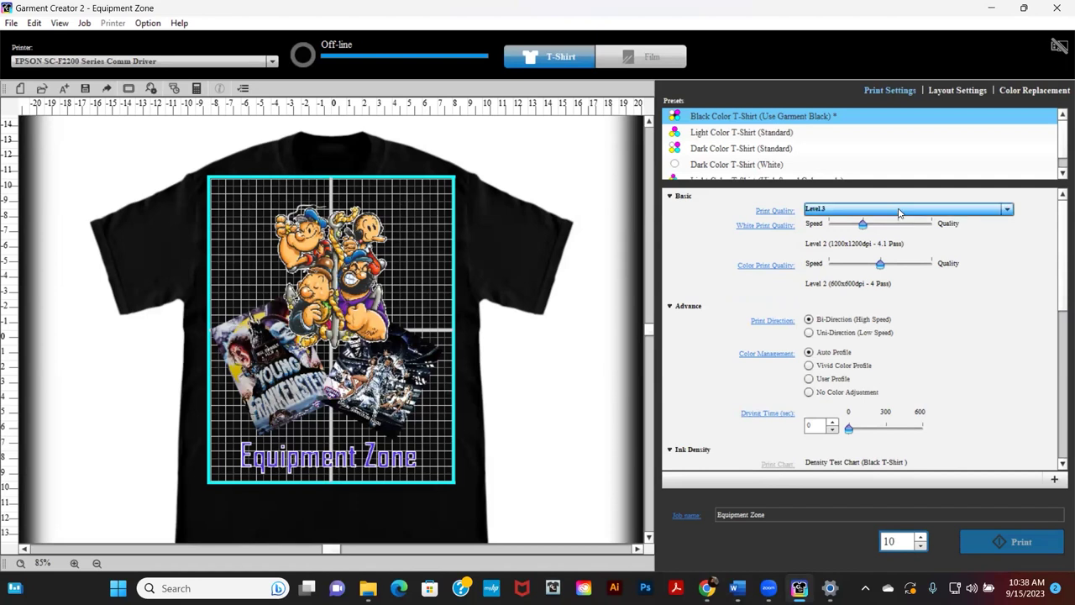
mouse_move(880, 264)
left_mouse_down()
mouse_move(932, 264)
mouse_move(880, 264)
left_mouse_up()
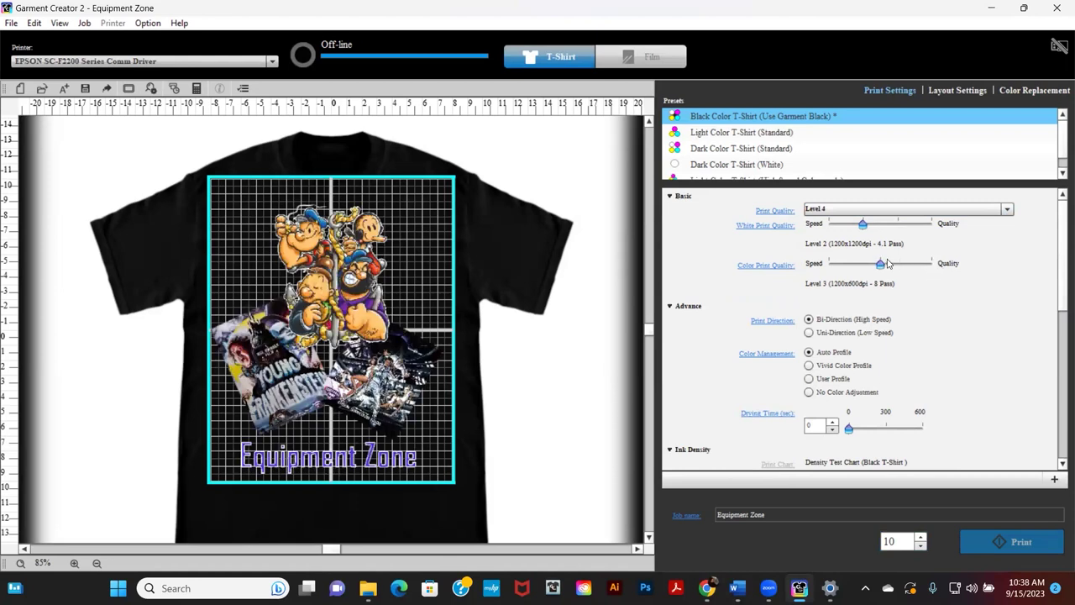
mouse_move(861, 223)
left_mouse_down()
mouse_move(899, 227)
mouse_move(865, 227)
left_mouse_up()
left_click(870, 209)
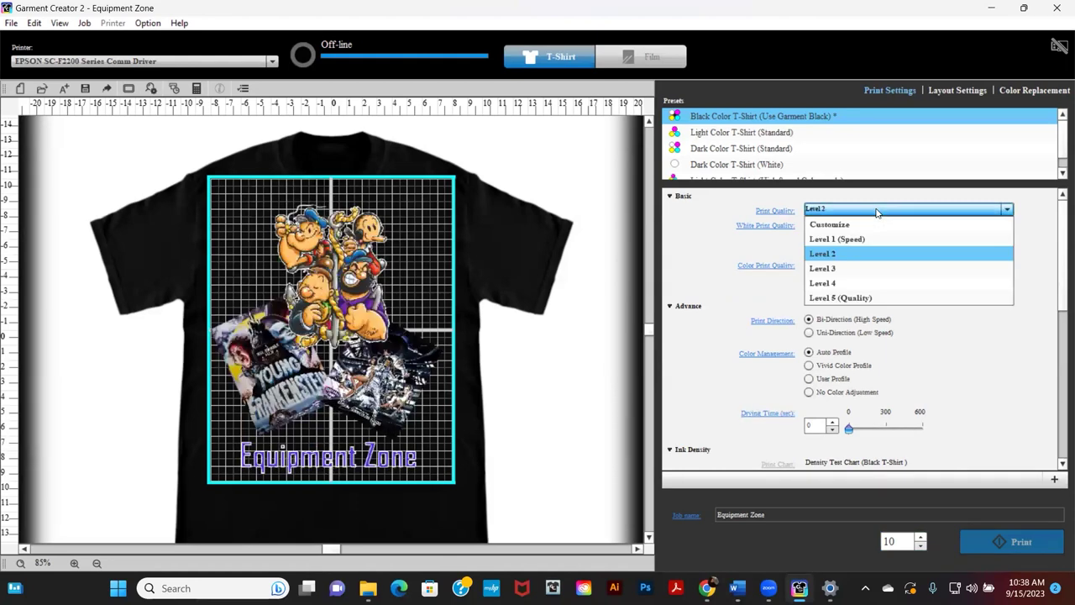
scroll(778, 363, "down", 2)
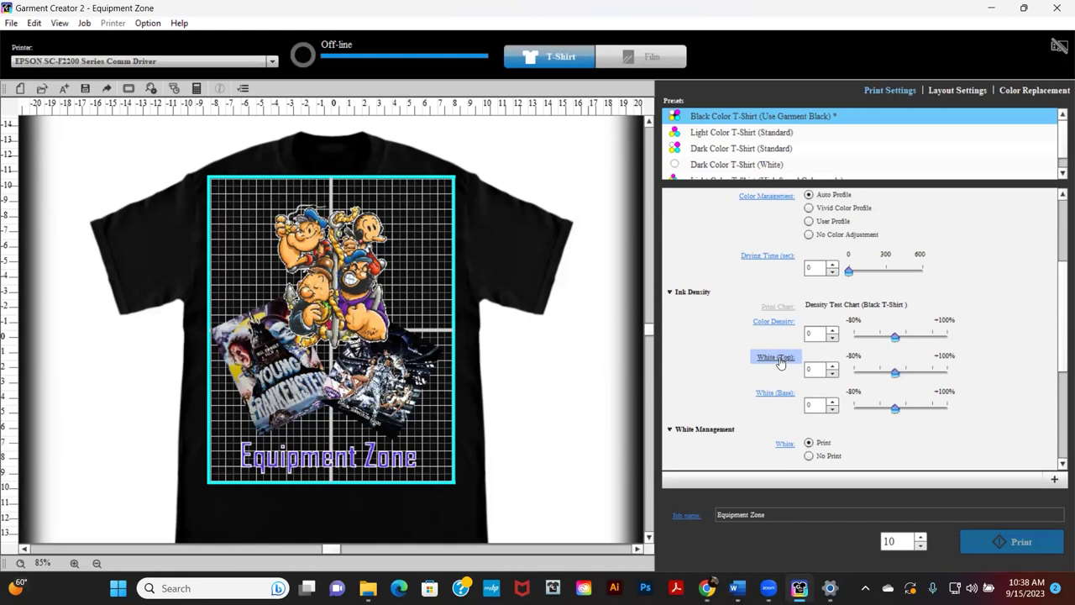
scroll(786, 364, "down", 2)
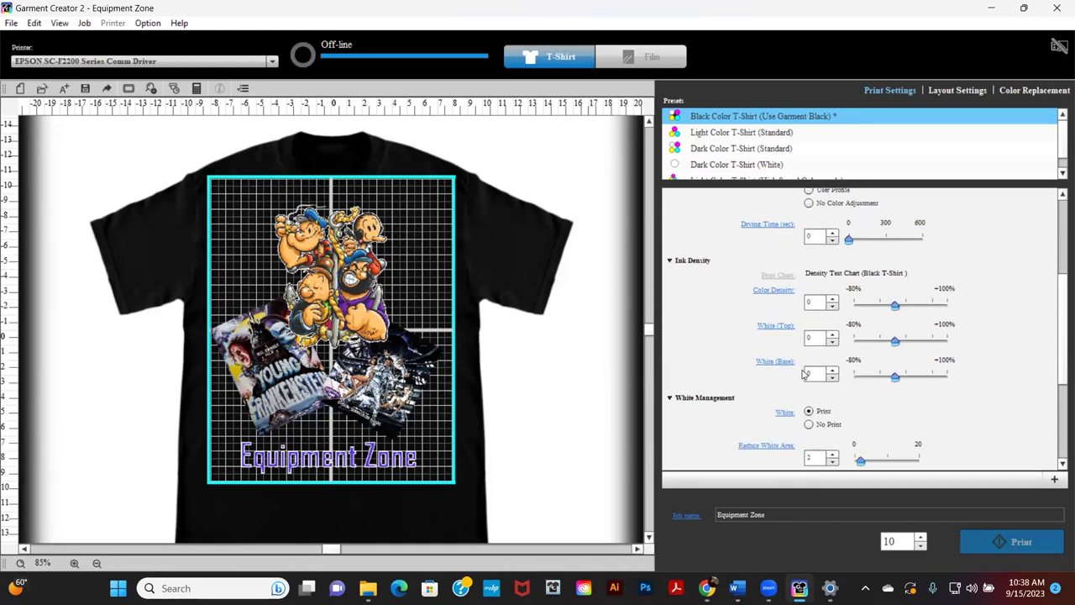
scroll(802, 361, "up", 5)
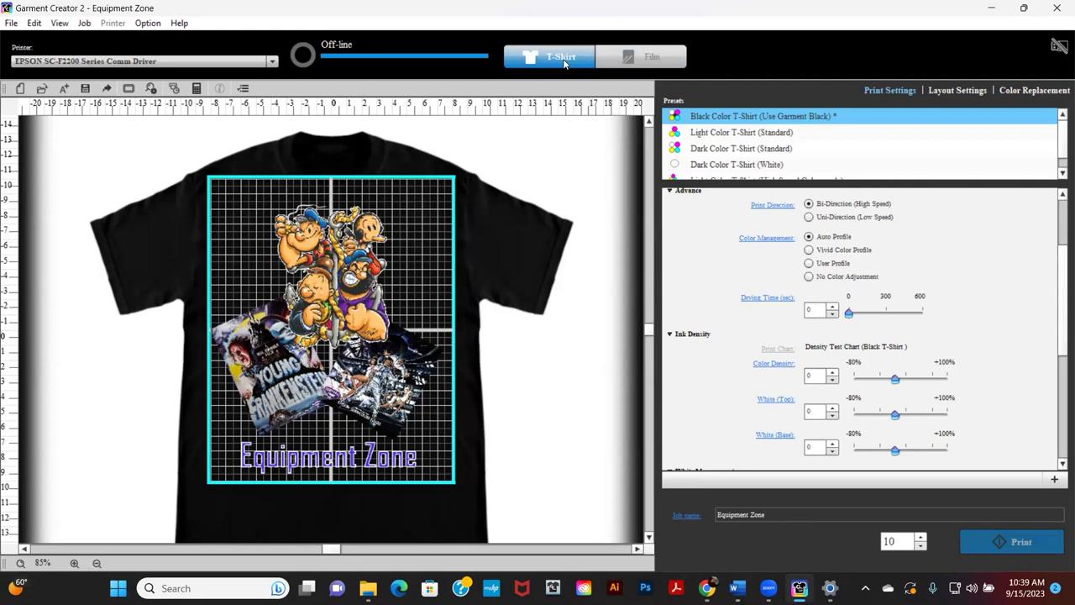
Step: Switch the job to DTF film using the Film (Standard) preset
left_click(643, 56)
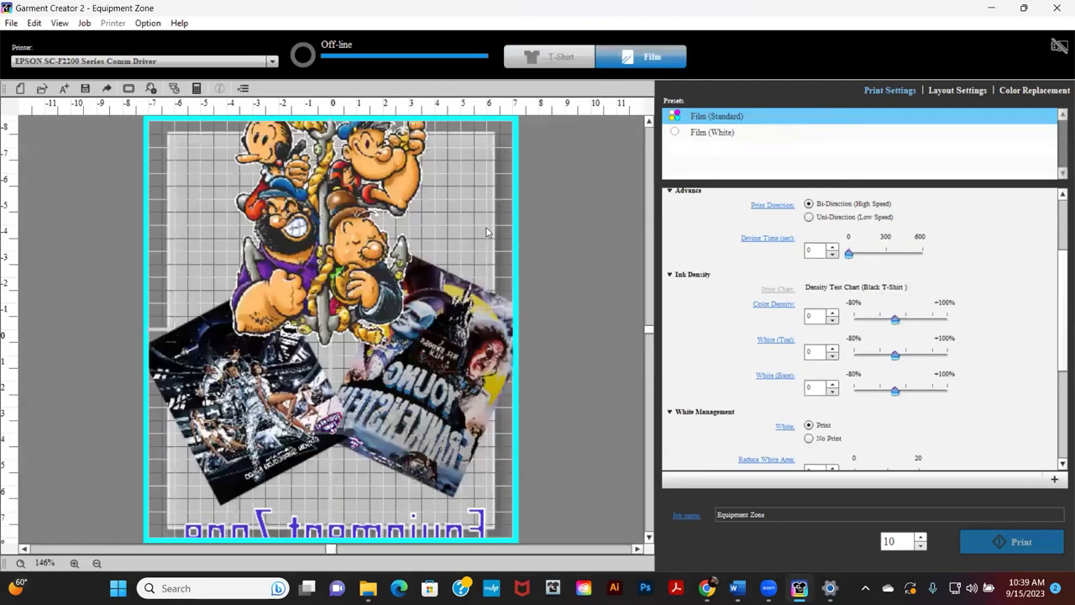
scroll(486, 233, "down", 3)
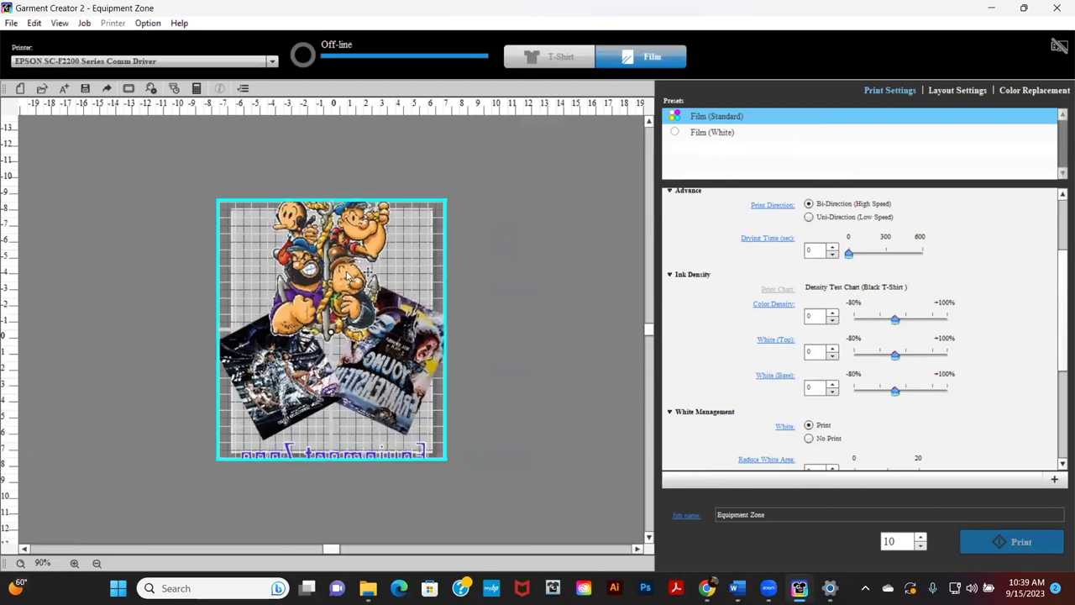
left_click(349, 276)
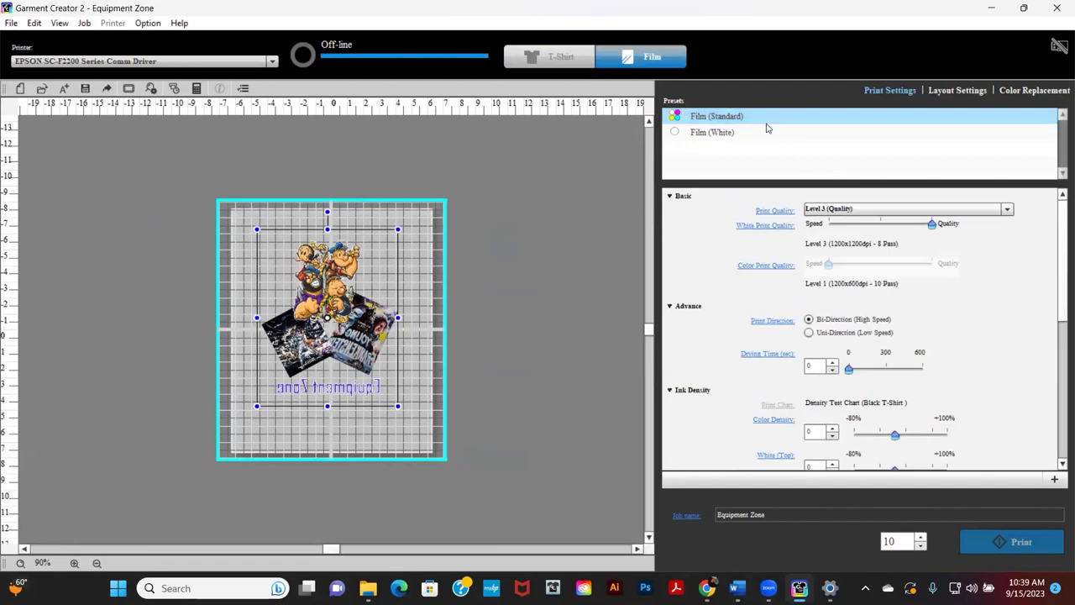
left_click(717, 119)
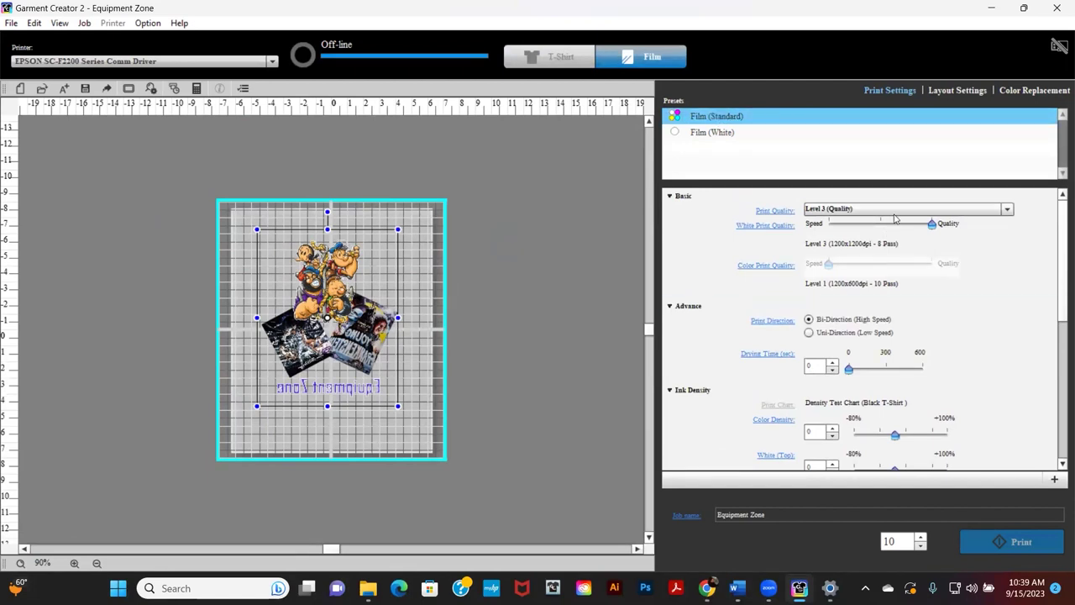
left_click(895, 211)
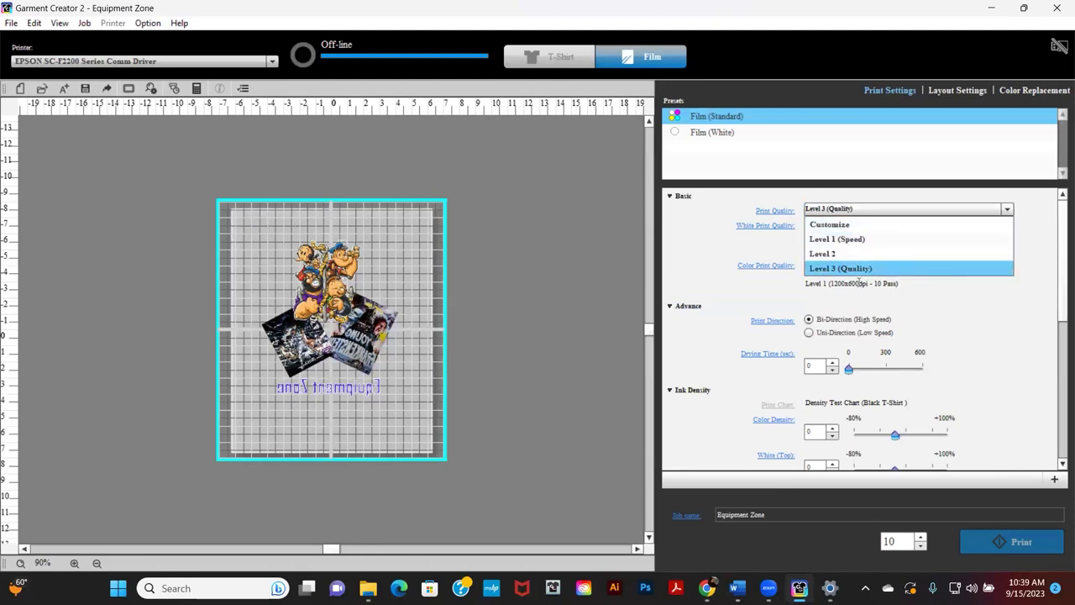
scroll(706, 279, "down", 1)
scroll(924, 277, "up", 1)
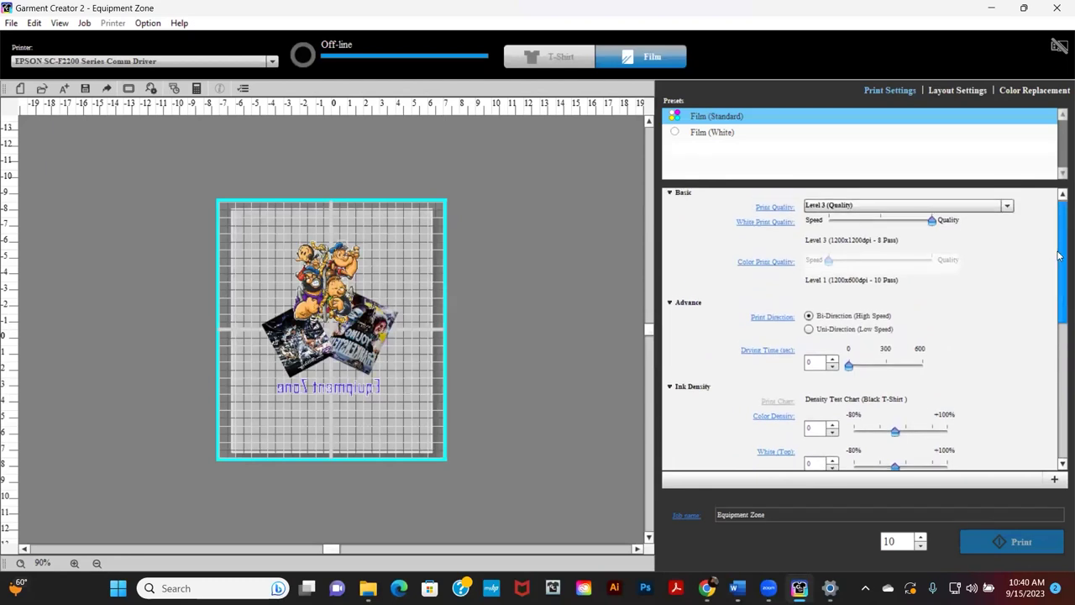
scroll(1008, 294, "down", 1)
Step: Lower White (Top) and White (Base) ink density to -50
mouse_move(896, 434)
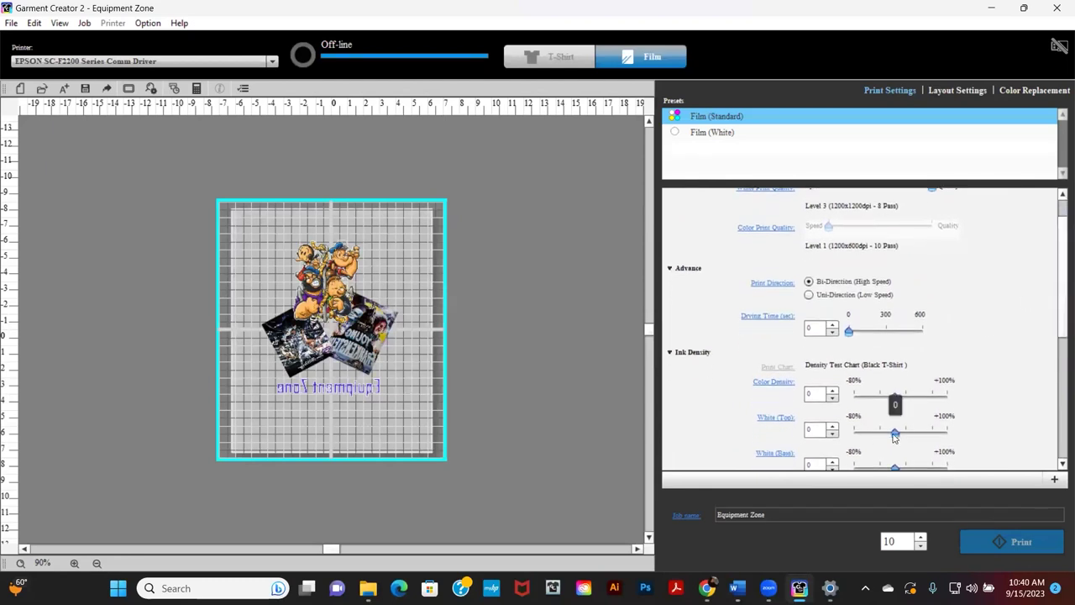
left_click_drag(895, 435, 868, 437)
scroll(869, 437, "down", 2)
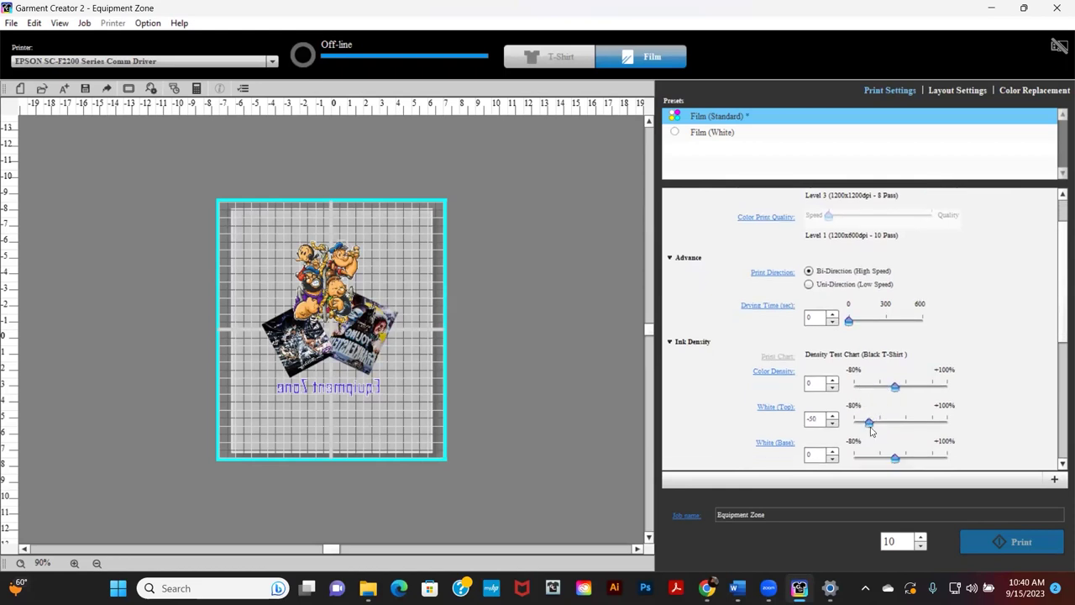
mouse_move(893, 409)
left_click_drag(893, 411, 875, 413)
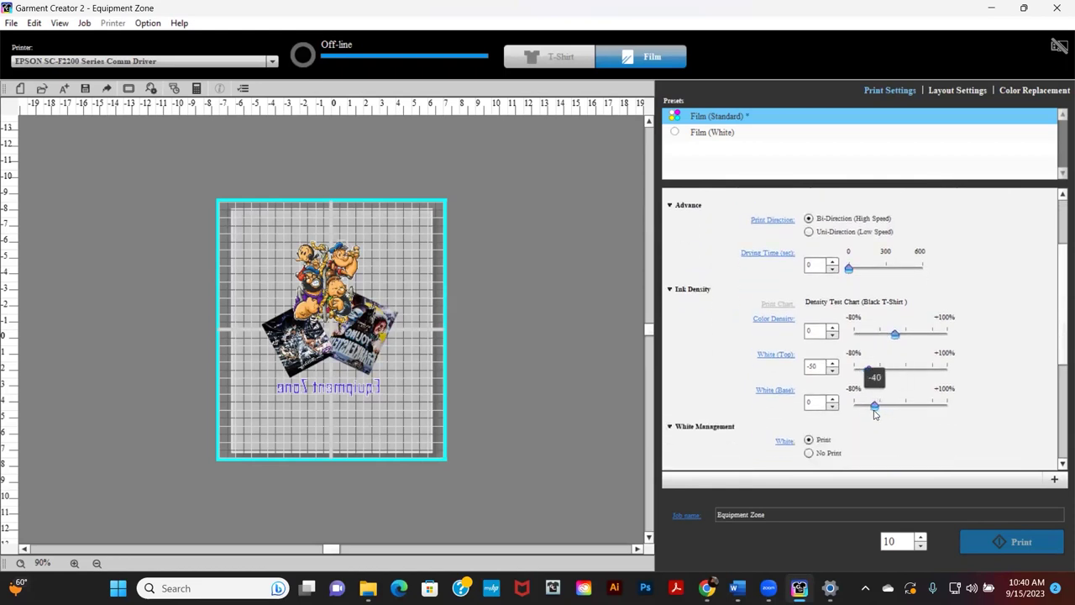
left_click_drag(871, 414, 868, 412)
scroll(917, 359, "down", 1)
scroll(924, 348, "up", 3)
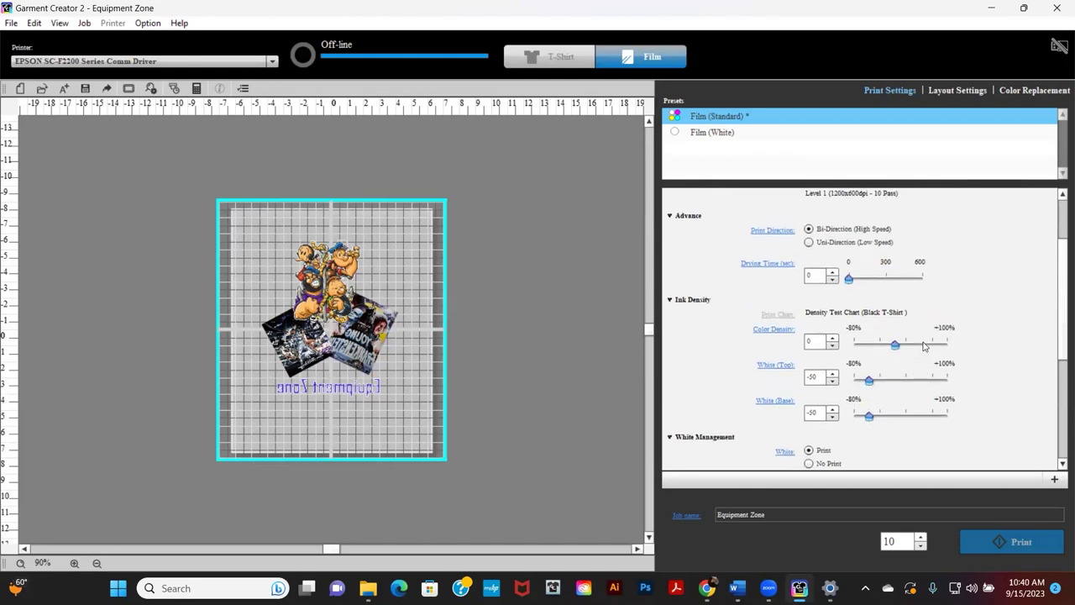
scroll(924, 340, "up", 2)
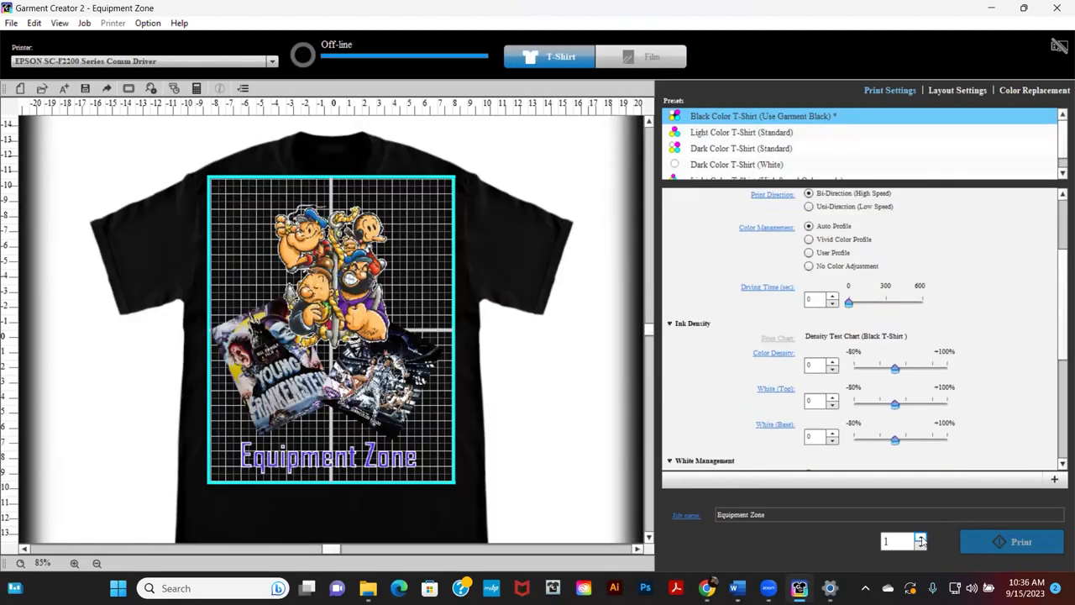
Step: Raise the T-shirt job's copy count to 4
left_click(921, 541)
left_click(922, 538)
left_click(921, 537)
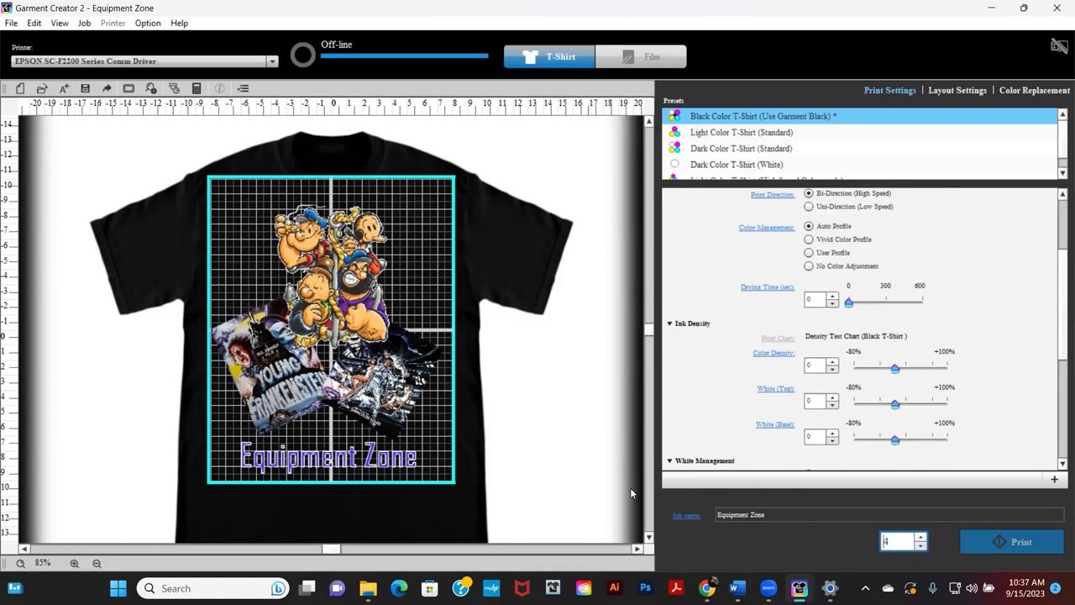